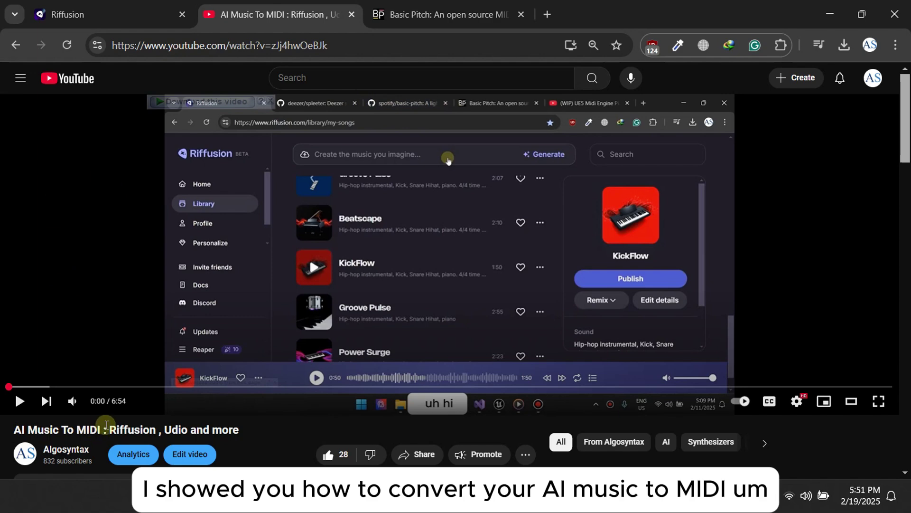
- Highlight 'Riffusion' in the video title, then the instrument list on the Basic Pitch page
left_click_drag(109, 429, 143, 429)
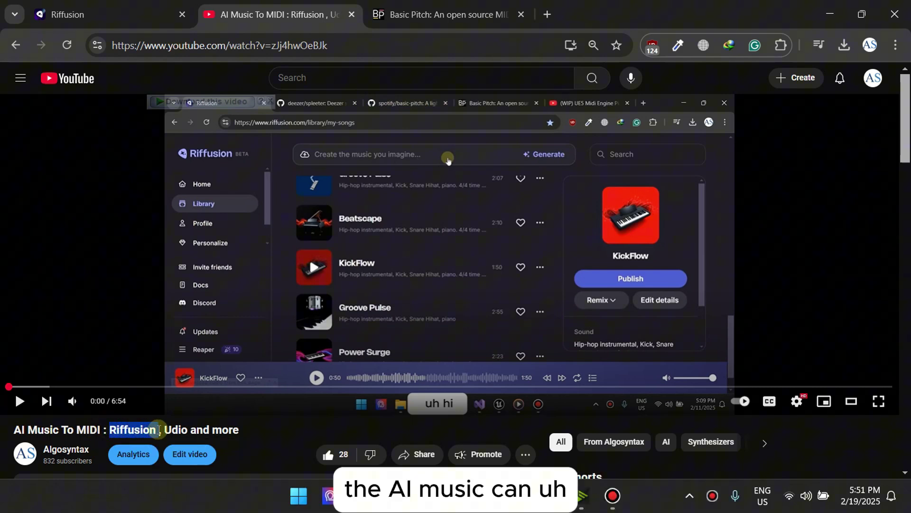
left_click(286, 426)
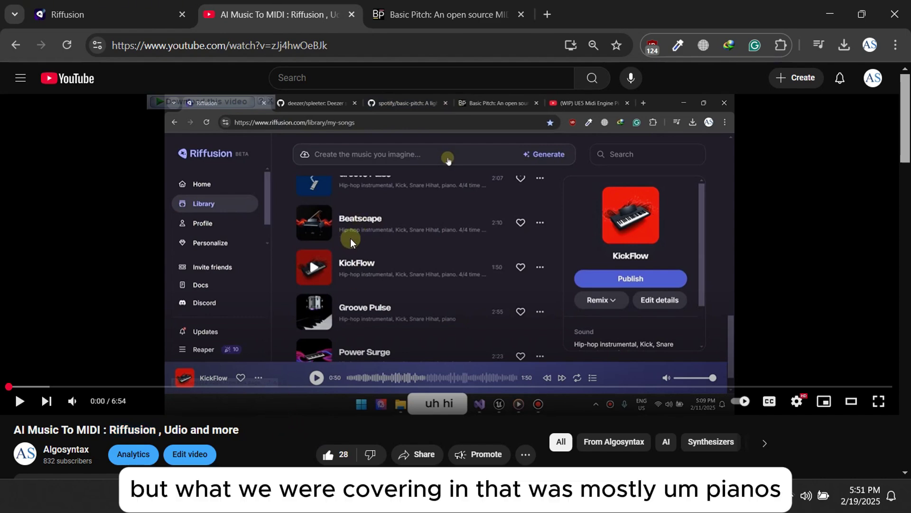
left_click(426, 13)
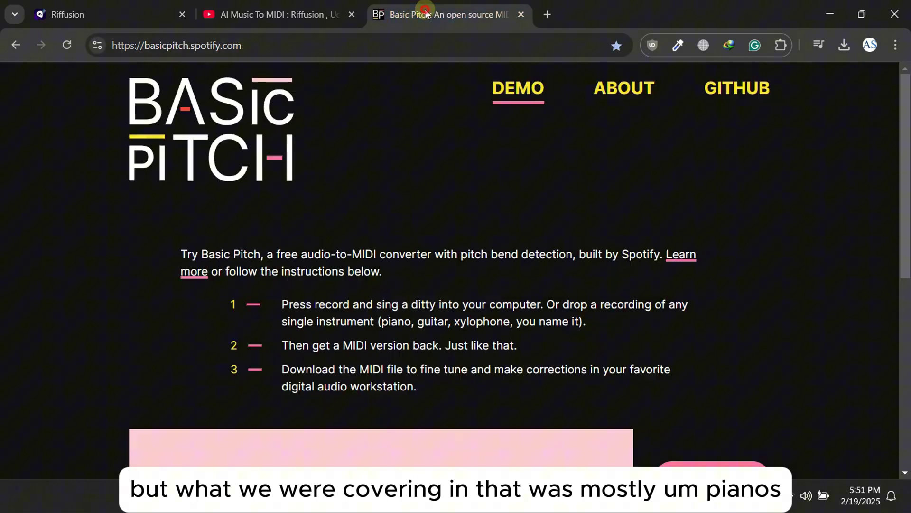
left_click_drag(393, 324, 497, 319)
left_click(435, 321)
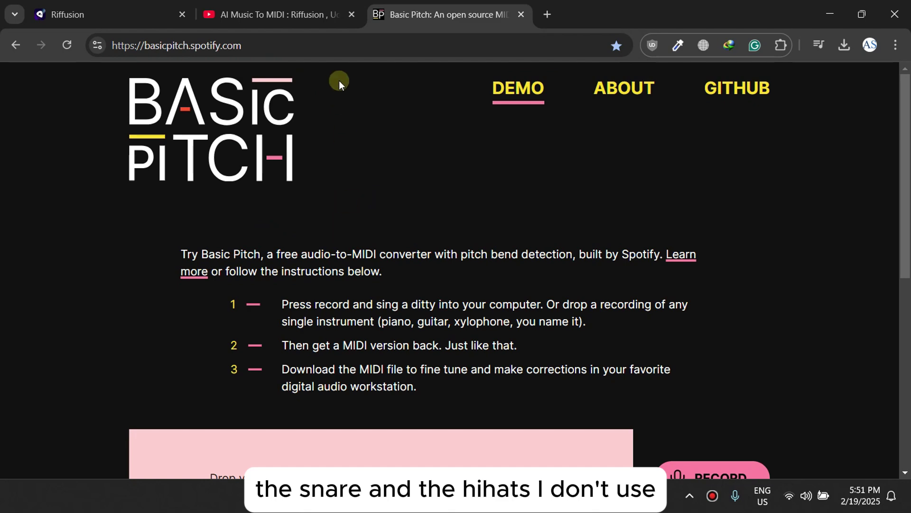
- Return to the AI Music To MIDI video, then bring the Unreal Engine drum-kit project forward
left_click(306, 6)
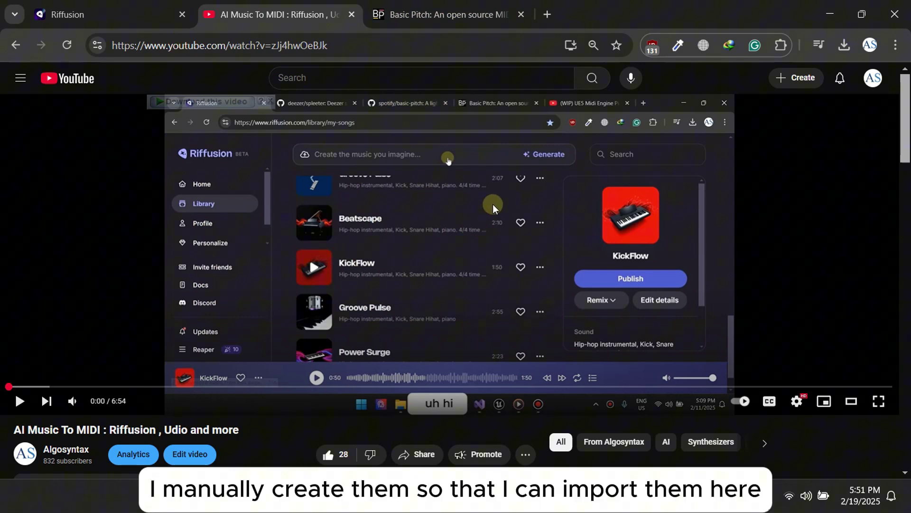
mouse_move(444, 499)
left_click(495, 361)
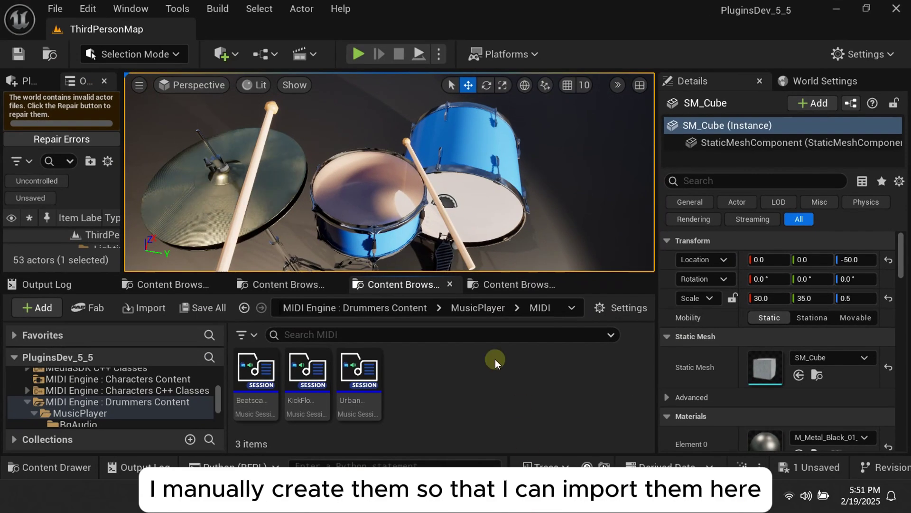
- Simulate the drum-kit level briefly, stop it, and minimize the Unreal Editor
left_click(420, 53)
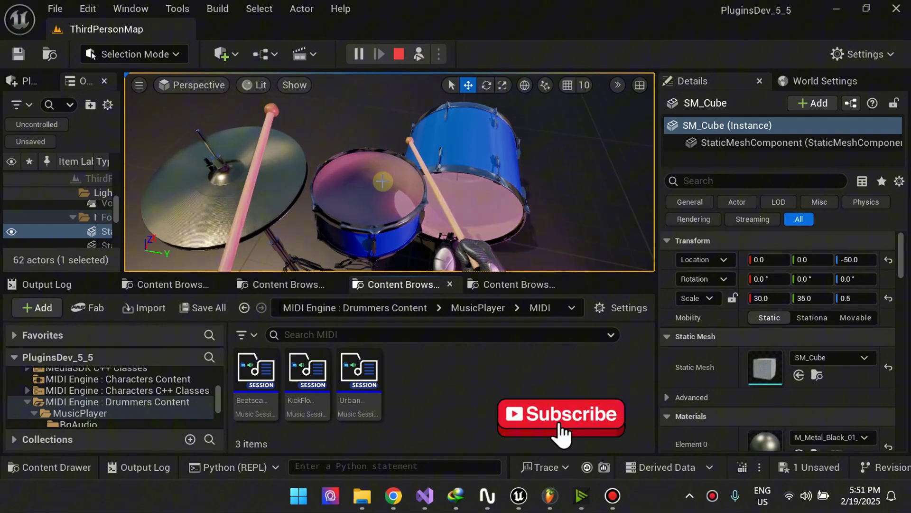
left_click(400, 54)
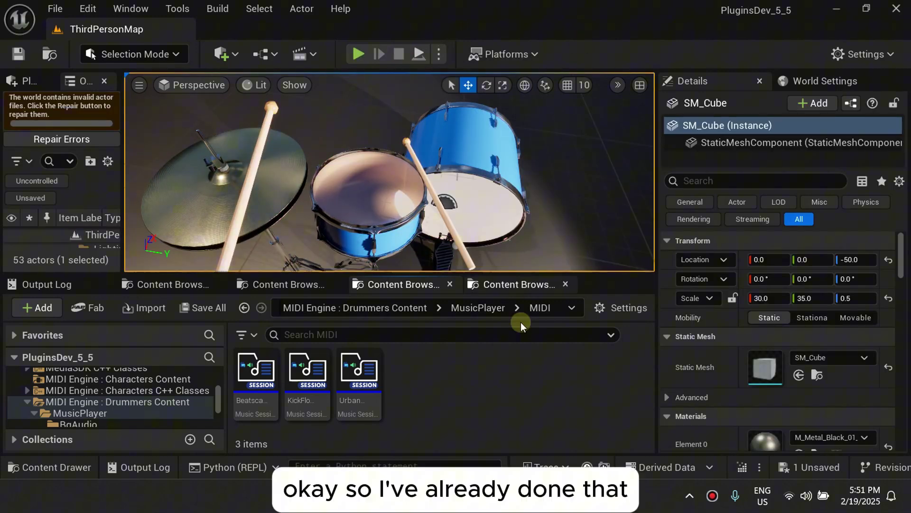
left_click(833, 6)
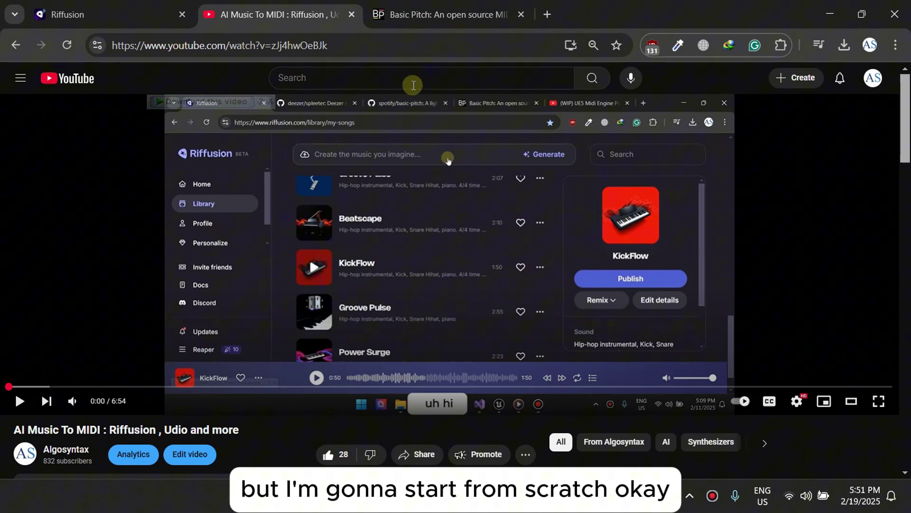
- Preview Urban Melodies in the Riffusion library from its start, pause it, and check its options menu
left_click(161, 6)
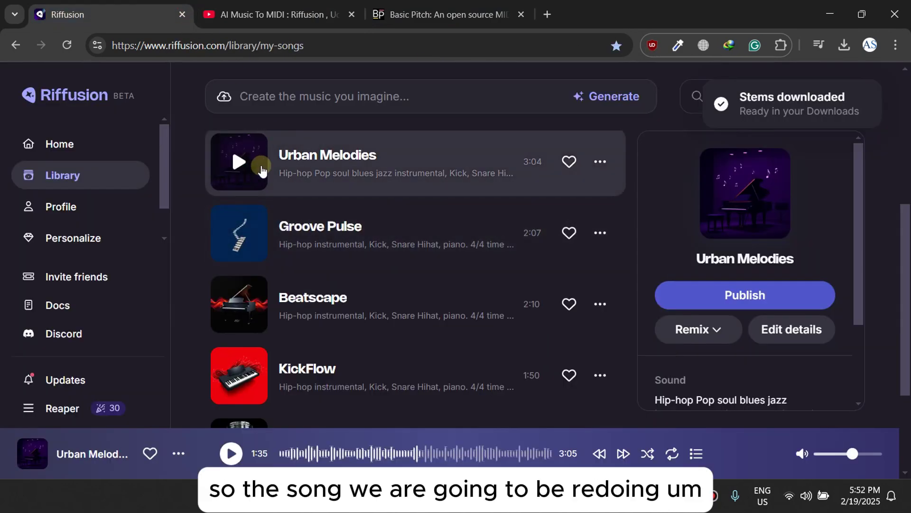
scroll(262, 199, "up", 2)
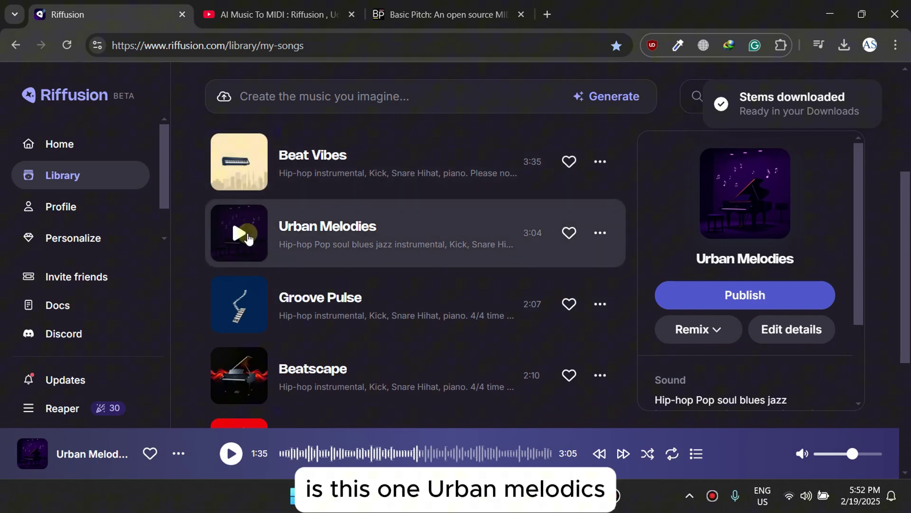
left_click(246, 236)
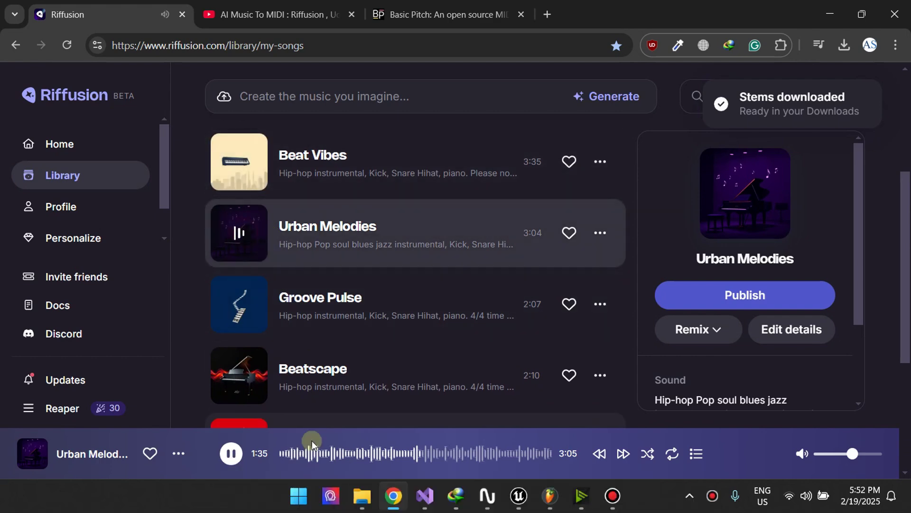
left_click(285, 454)
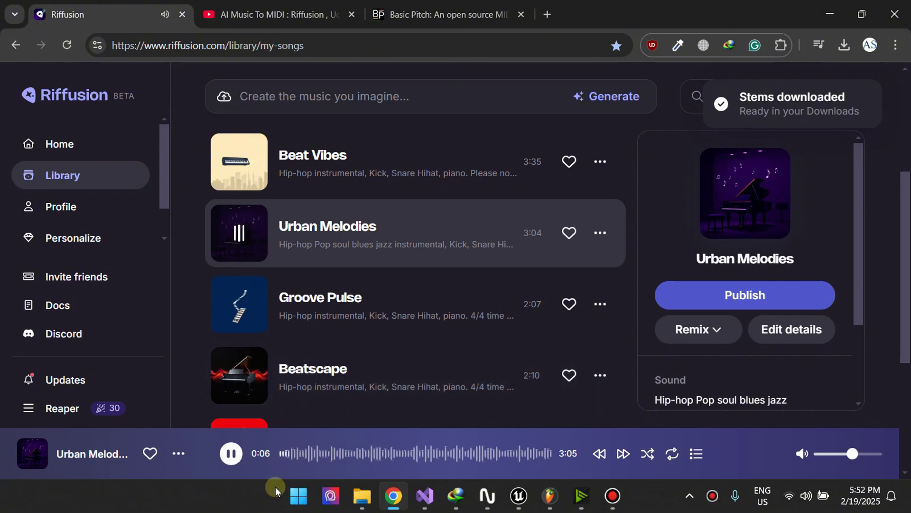
left_click(233, 453)
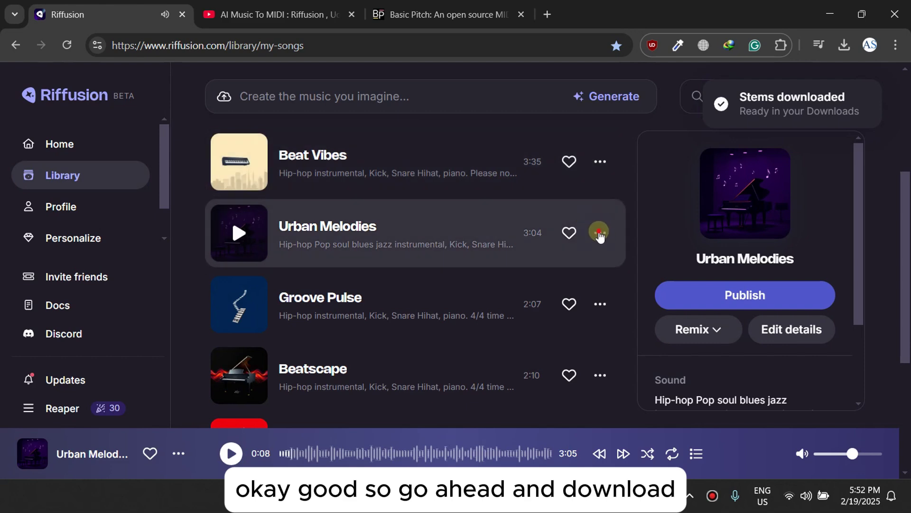
left_click(599, 232)
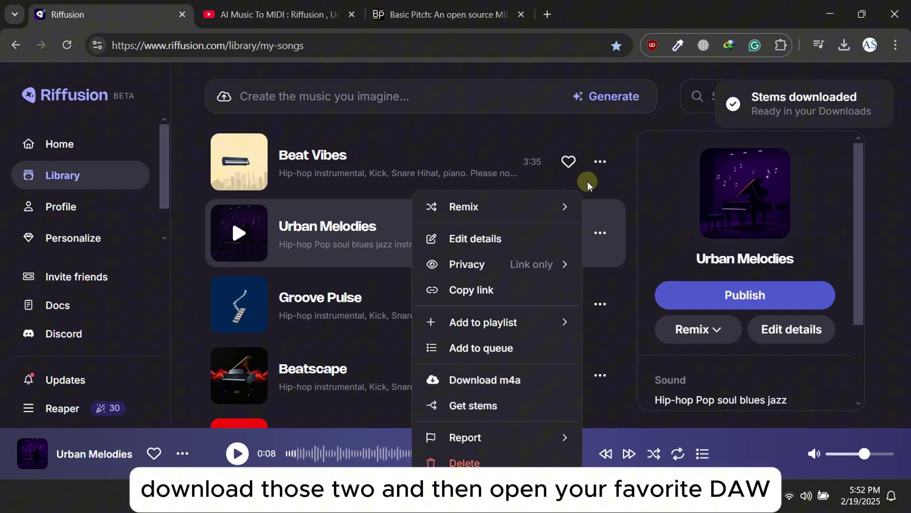
left_click(621, 205)
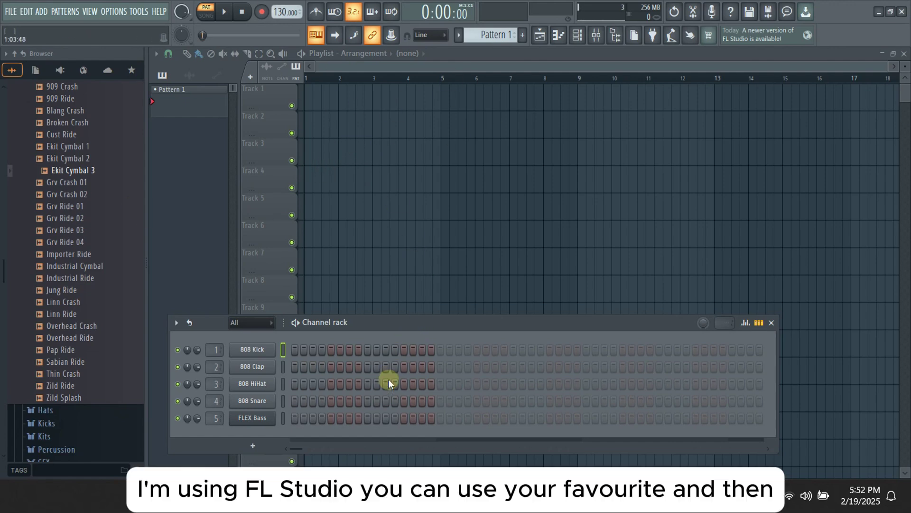
- Drag Urban Melodies.m4a from Downloads into FL Studio's playlist on Track 1
mouse_move(363, 495)
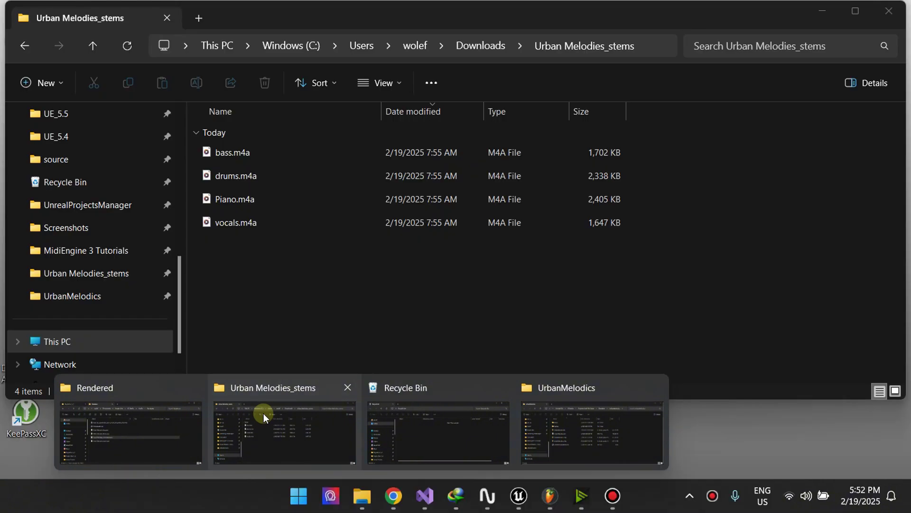
left_click(263, 416)
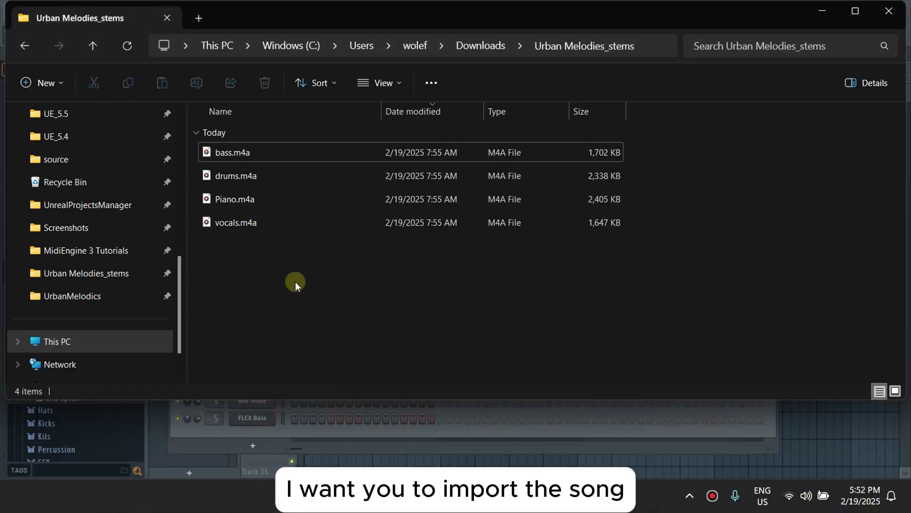
left_click(476, 49)
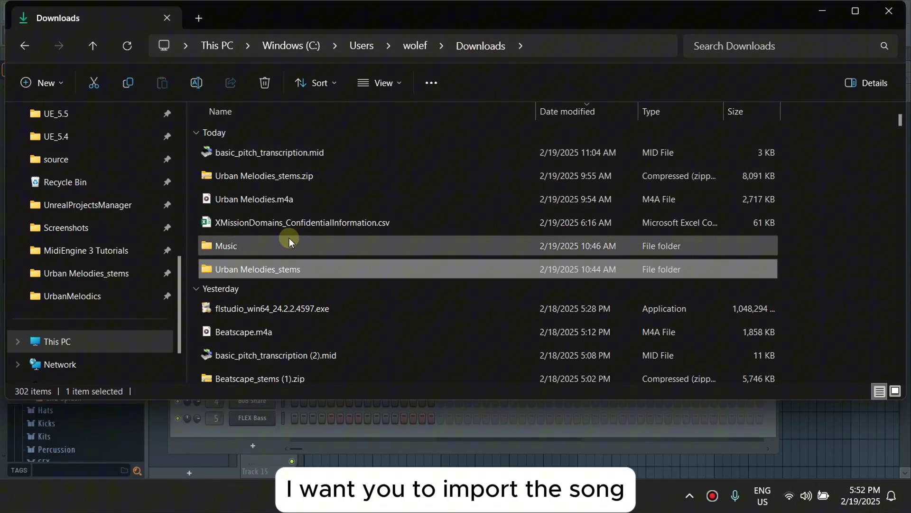
double_click(269, 184)
left_click(451, 45)
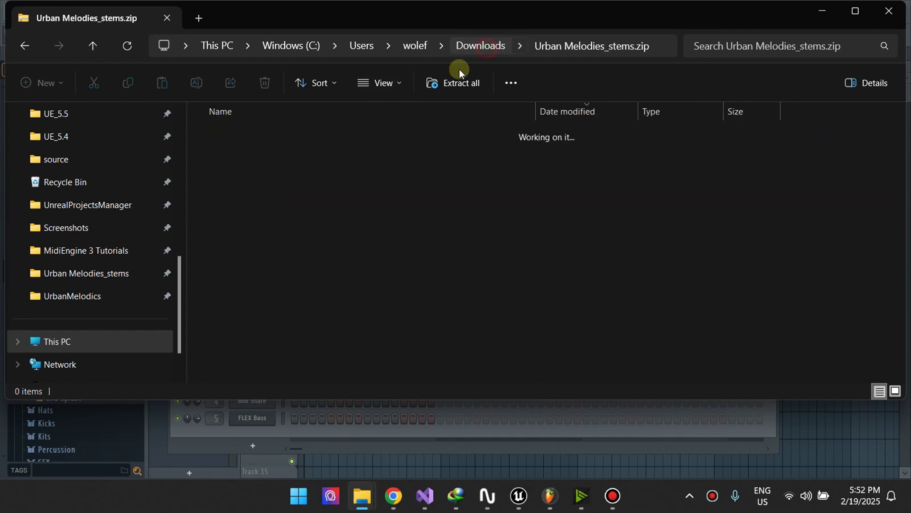
left_click_drag(285, 200, 321, 108)
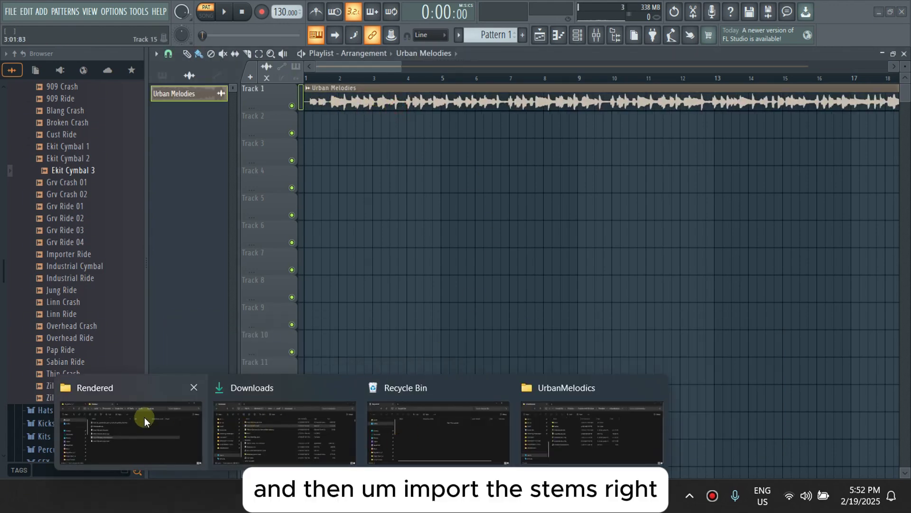
- Drag the four Urban Melodies_stems files onto FL Studio tracks 2–5
left_click(142, 420)
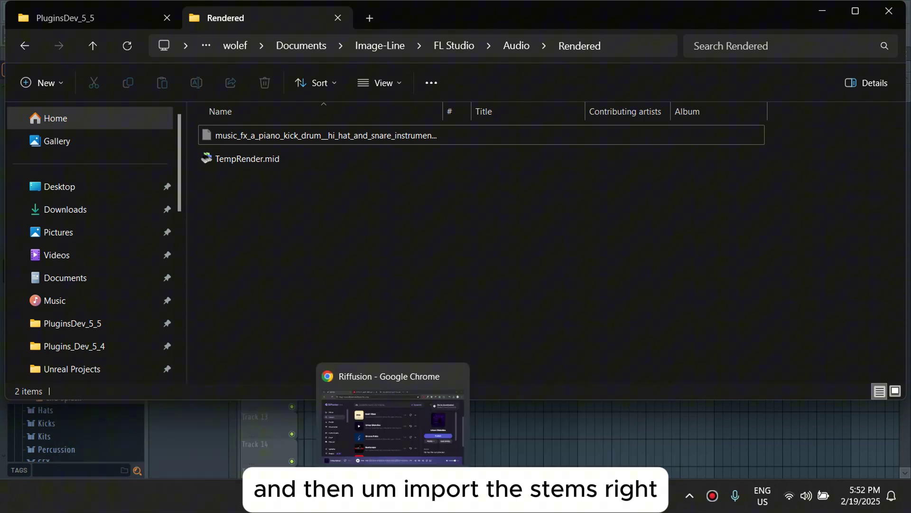
left_click(295, 419)
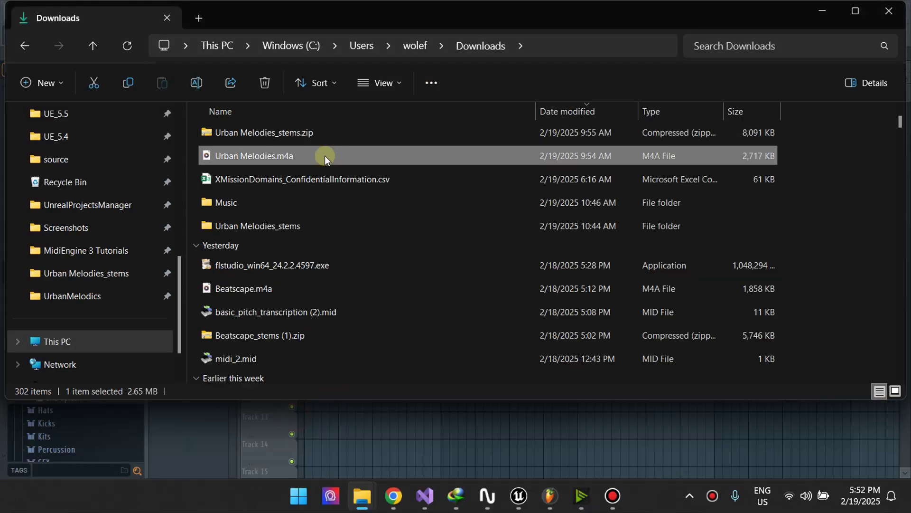
double_click(287, 225)
left_click_drag(295, 253, 266, 150)
left_click_drag(266, 150, 306, 124)
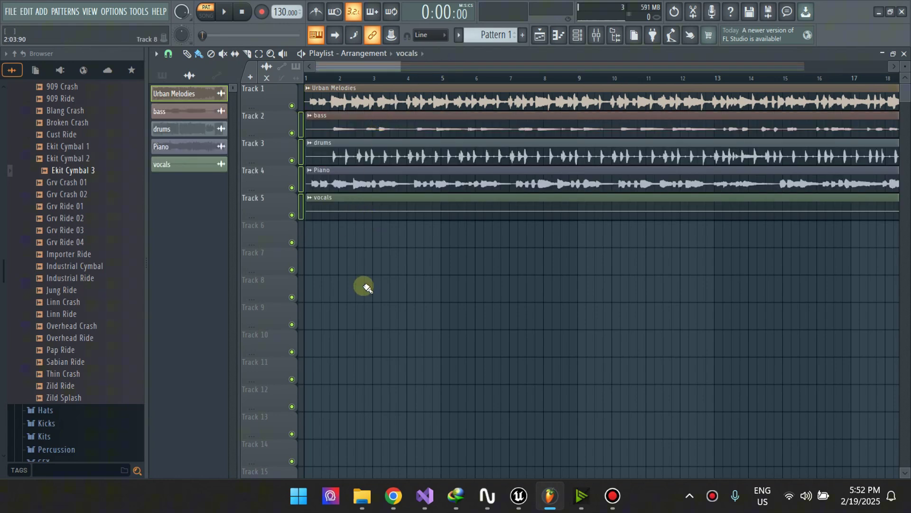
- Delete the bass, Piano and vocals clips, keeping Urban Melodies on Track 1 and drums on Track 3
left_click_drag(368, 274, 338, 138)
left_click(350, 130)
left_click(366, 259)
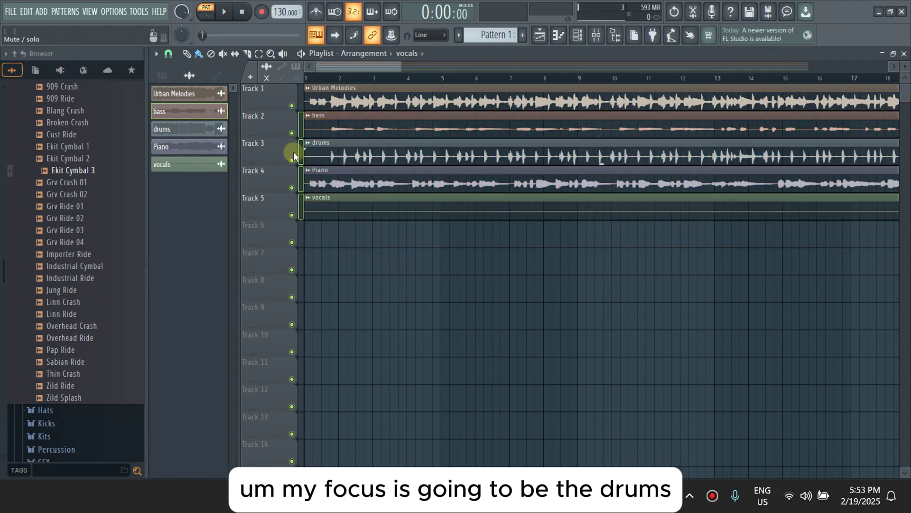
right_click(352, 128)
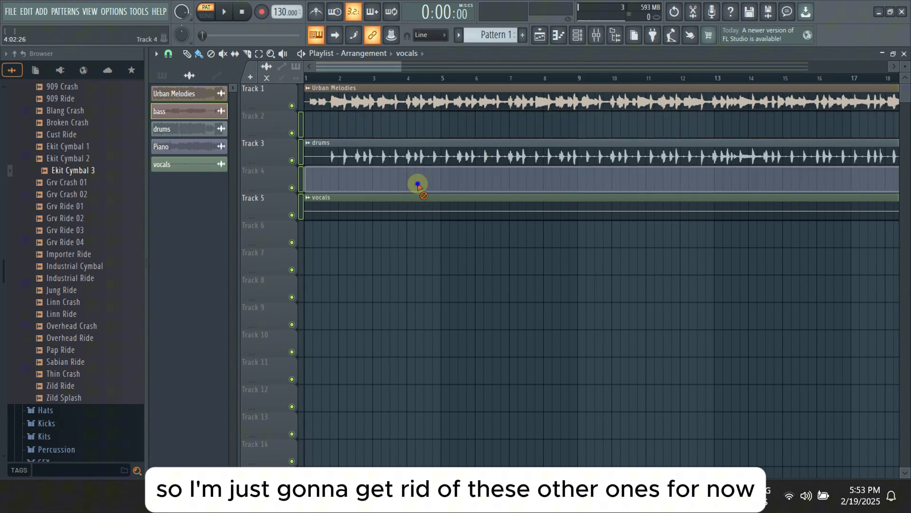
right_click(417, 183)
right_click(404, 209)
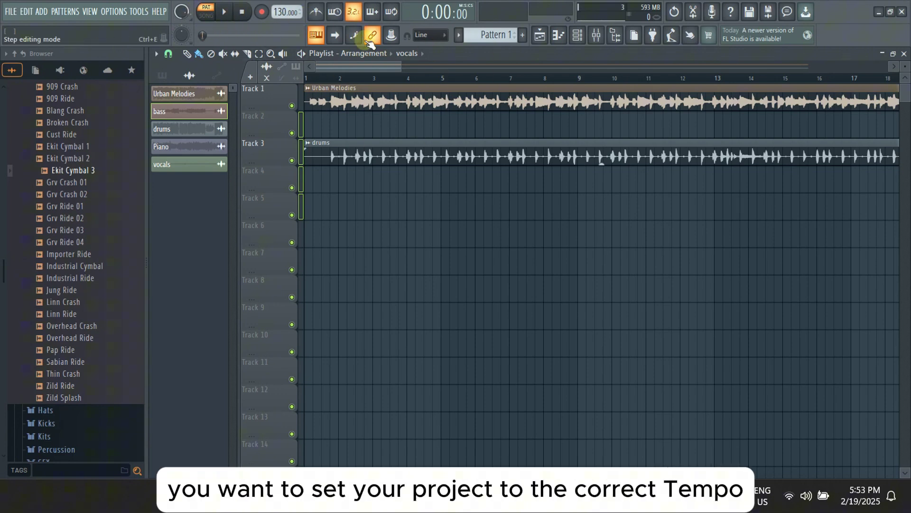
- Detect the Urban Melodies clip's tempo within 50–100 BPM and apply 87 BPM to the project
left_click(307, 89)
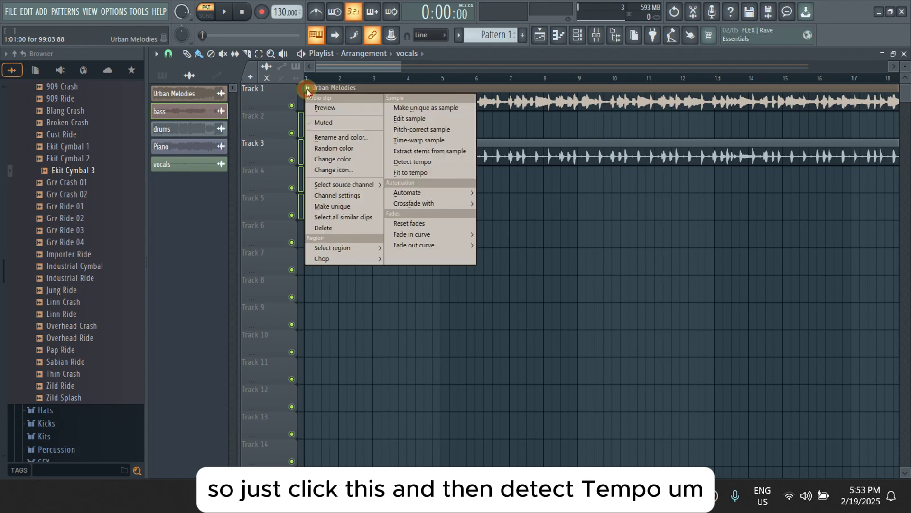
left_click(412, 162)
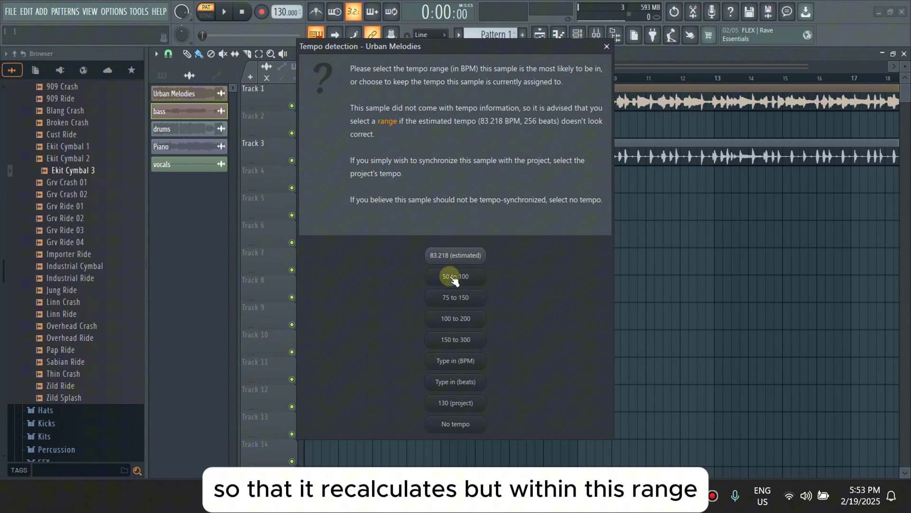
left_click(470, 277)
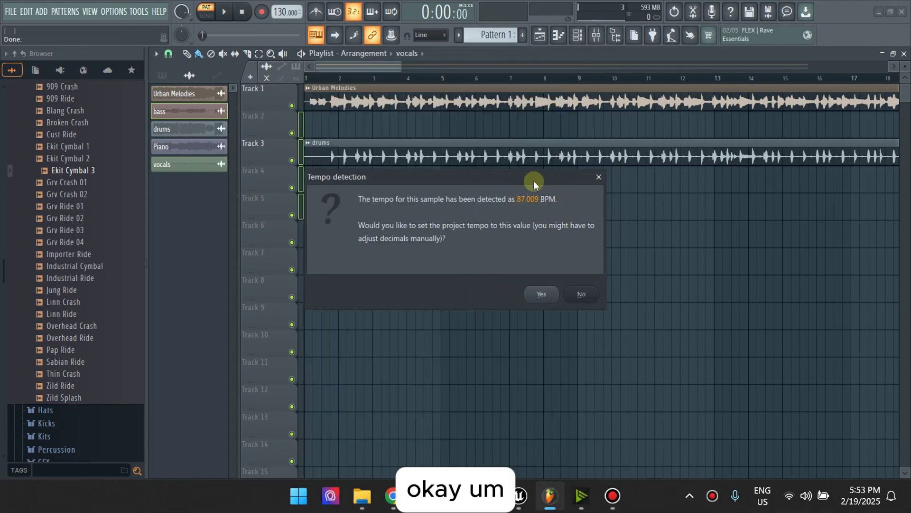
left_click(542, 296)
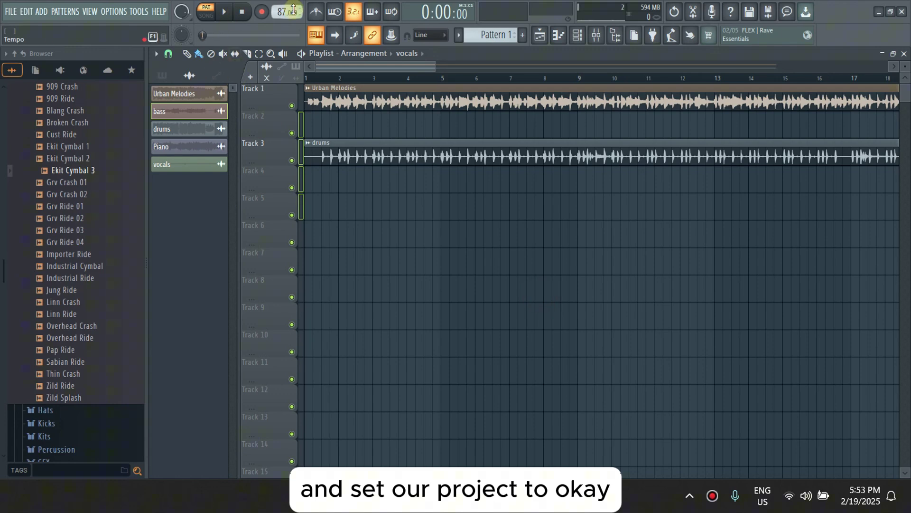
- Round the tempo to 87.000 BPM, select all clips, and set snap to none
left_click_drag(292, 12, 292, 15)
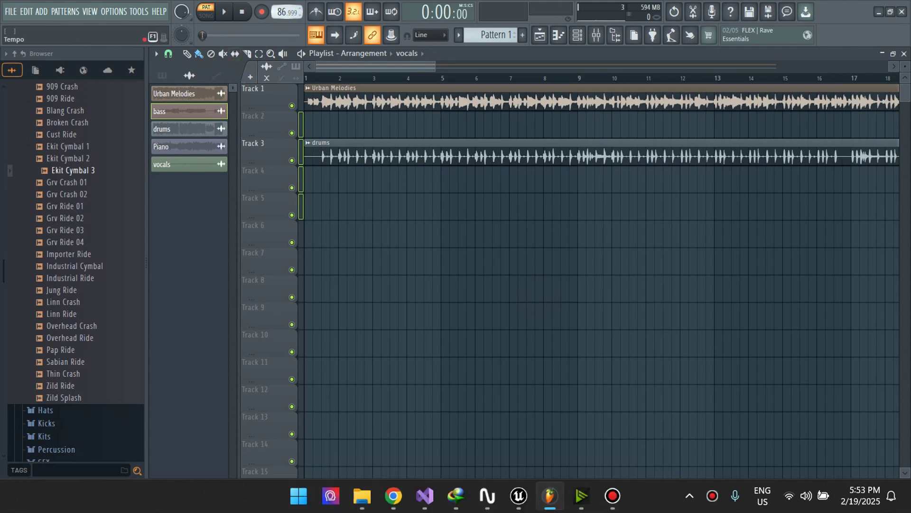
scroll(282, 13, "up", 1)
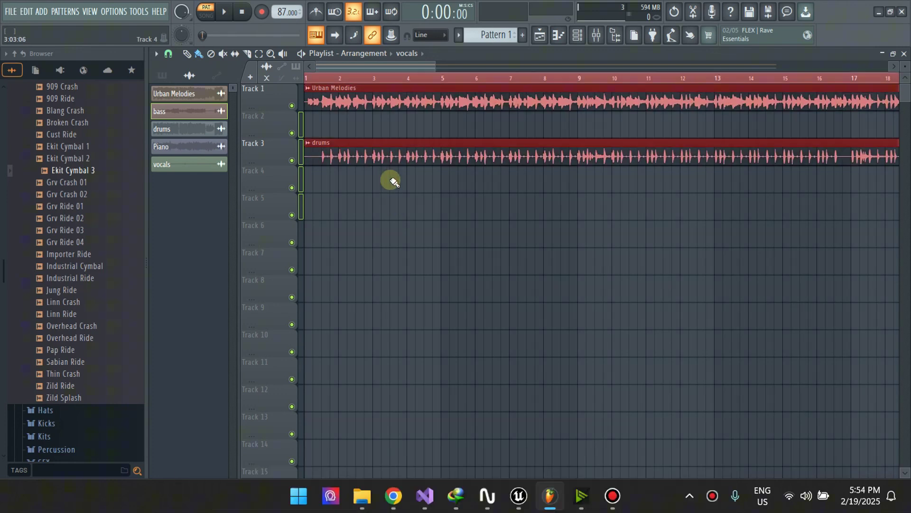
key("ctrl+a")
left_click(168, 53)
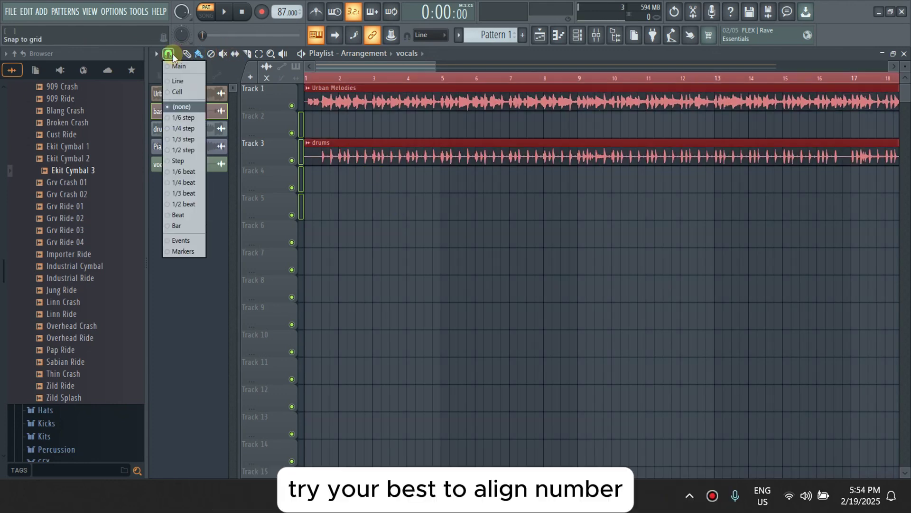
left_click(182, 108)
scroll(326, 117, "up", 5)
- Shift both audio clips right so the first drum hit lands on bar 2
left_click_drag(369, 91, 428, 97)
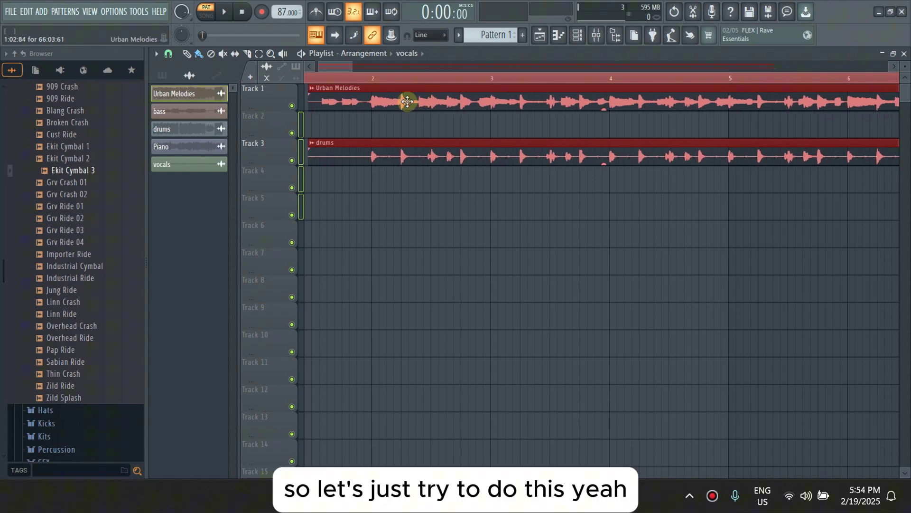
scroll(389, 97, "up", 4)
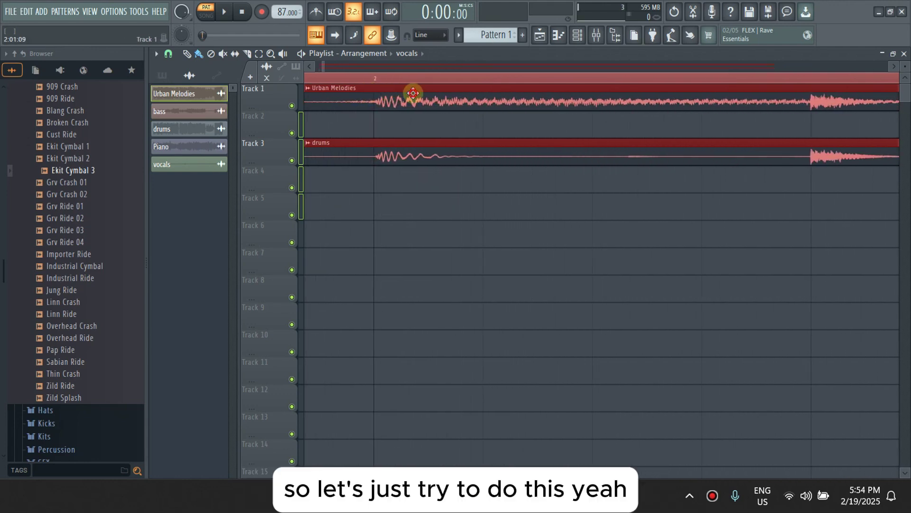
scroll(373, 114, "down", 4)
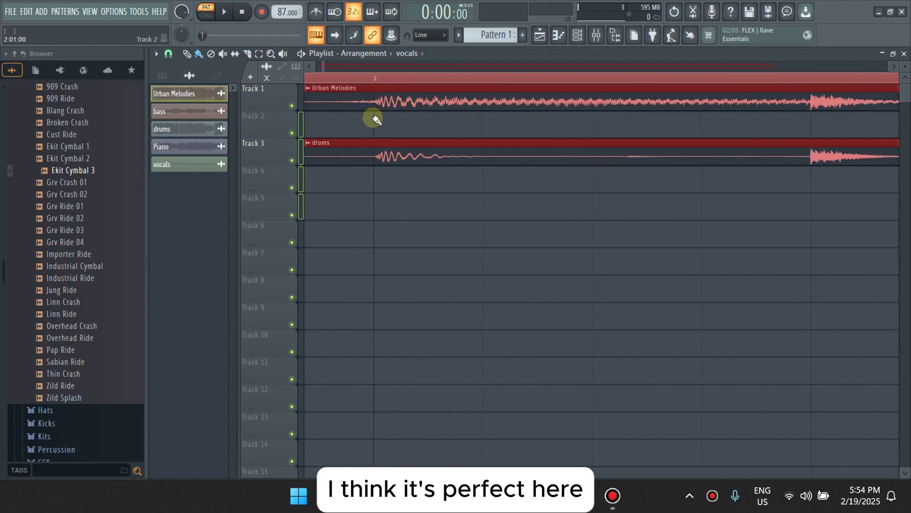
scroll(373, 118, "down", 3)
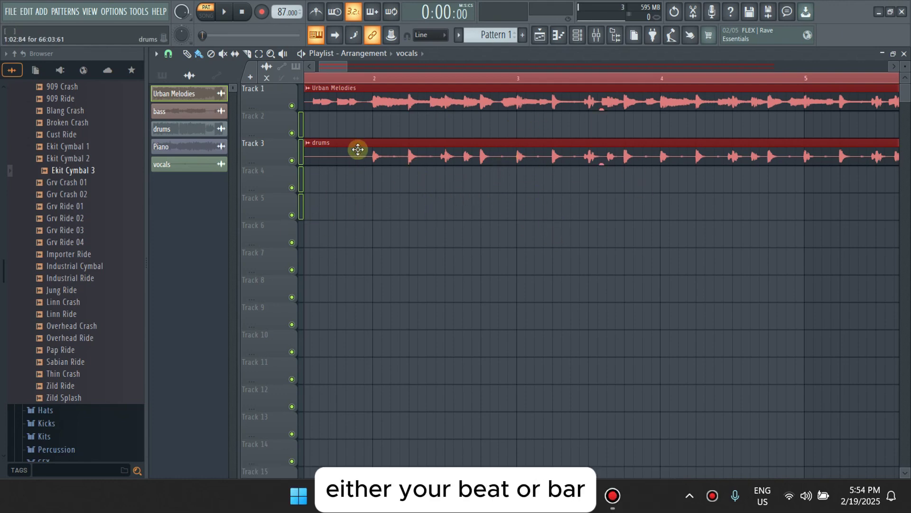
scroll(360, 149, "down", 5)
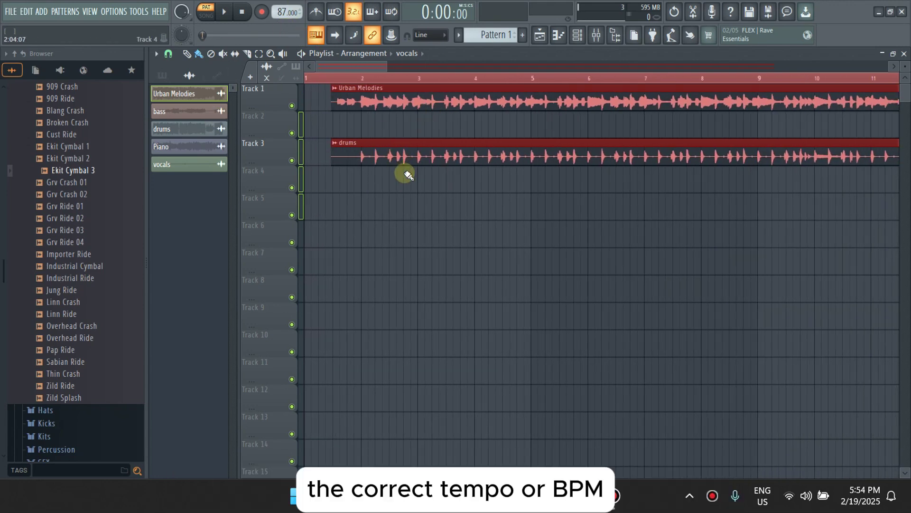
left_click(399, 124)
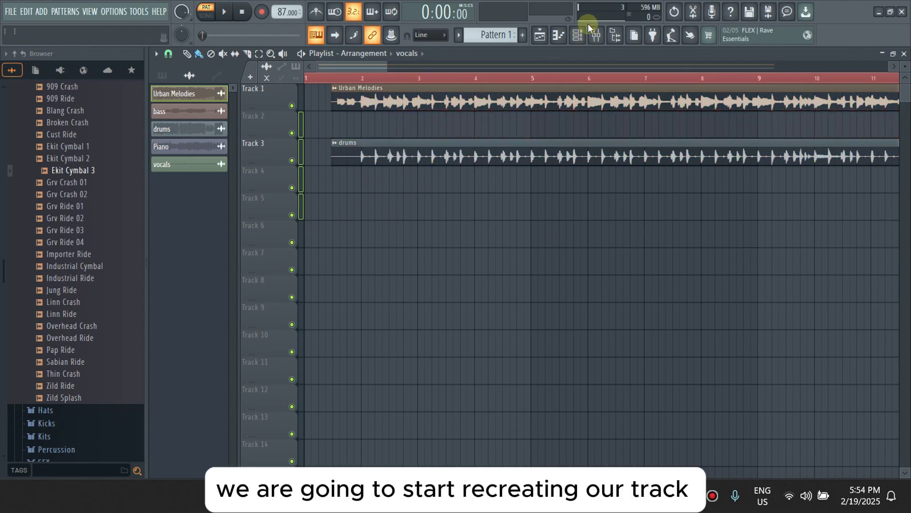
- Place a Pattern 1 clip on Track 4 at bar 2
left_click(578, 34)
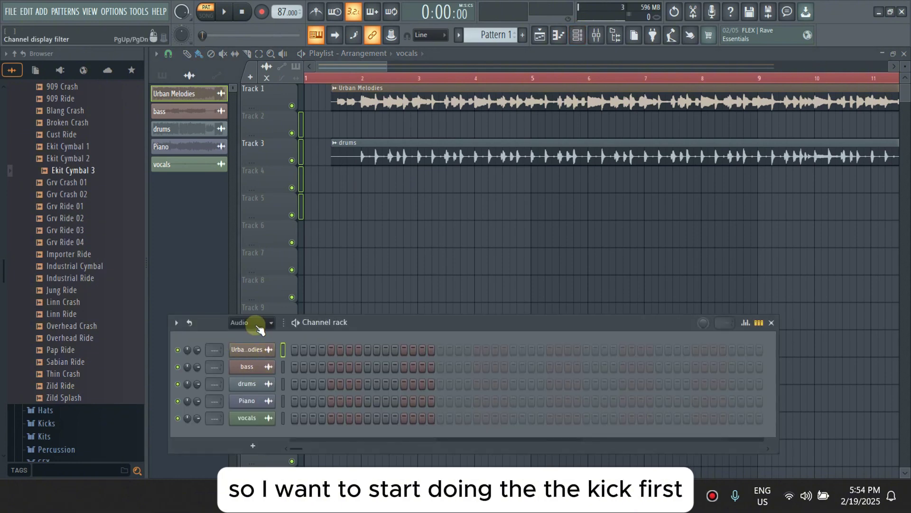
left_click(260, 328)
left_click(252, 335)
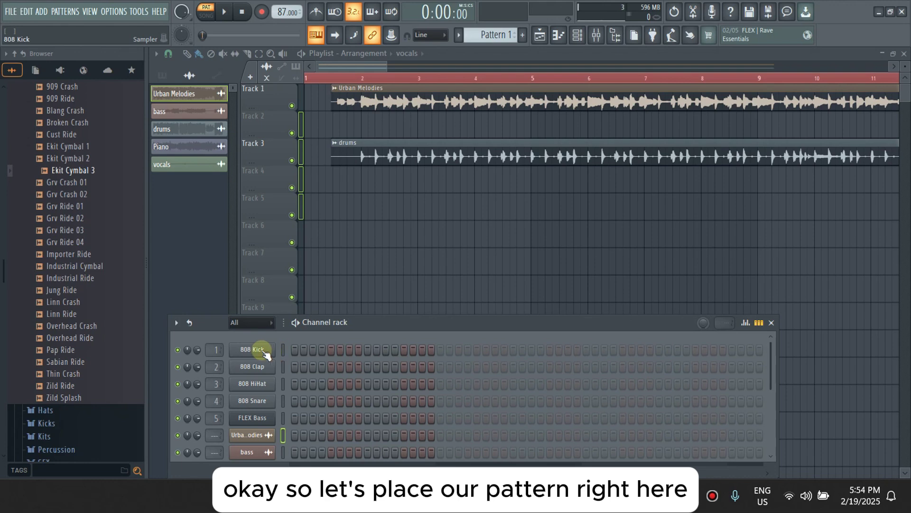
left_click(162, 75)
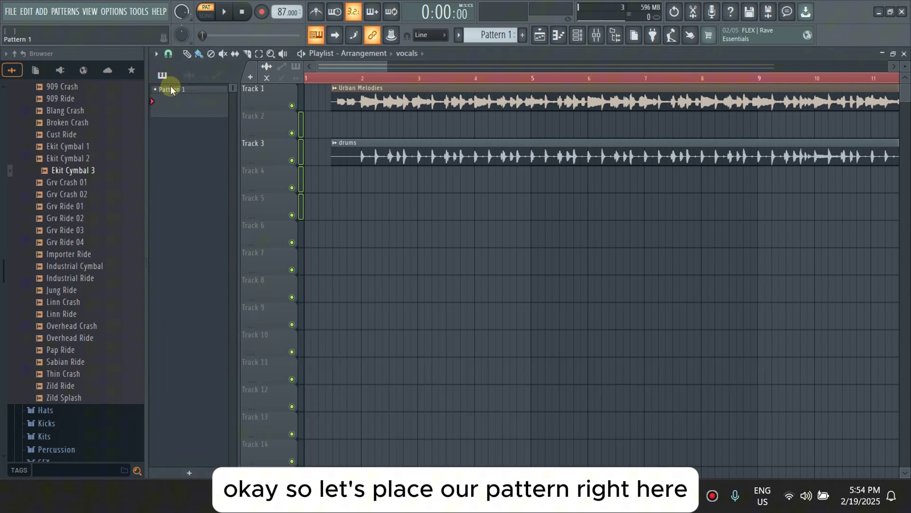
left_click(370, 182)
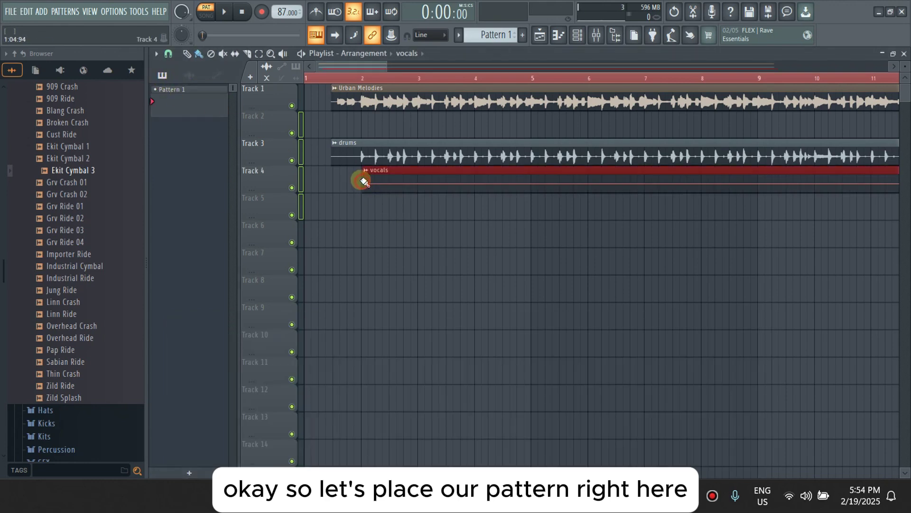
right_click(403, 170)
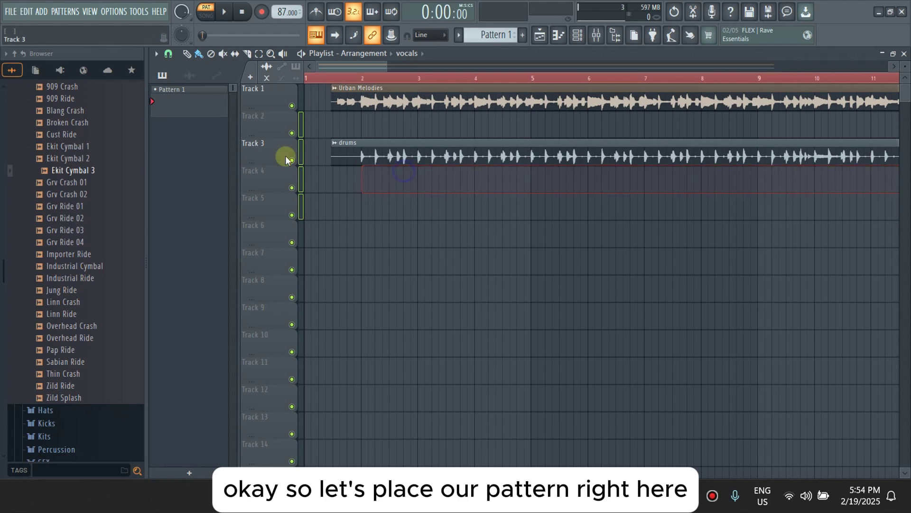
left_click(370, 181)
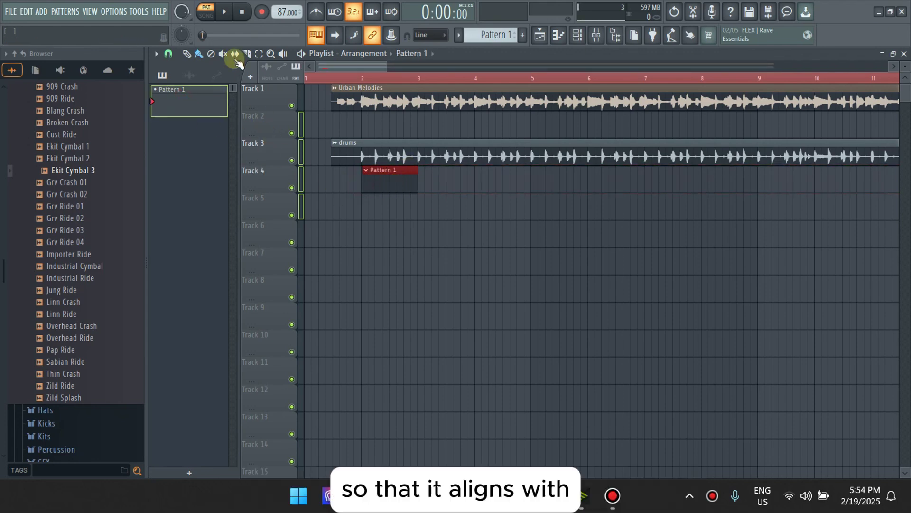
- With snap at 1/6 beat, align Pattern 1 to the first kick and stretch it to bar 5
left_click(169, 53)
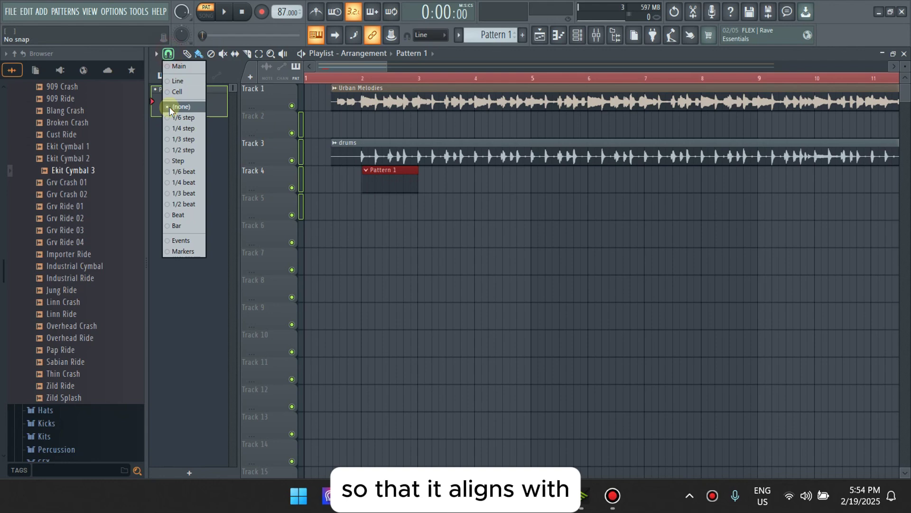
left_click(177, 172)
mouse_move(382, 179)
left_mouse_down()
mouse_move(362, 173)
mouse_move(386, 184)
left_mouse_up()
scroll(366, 155, "up", 10)
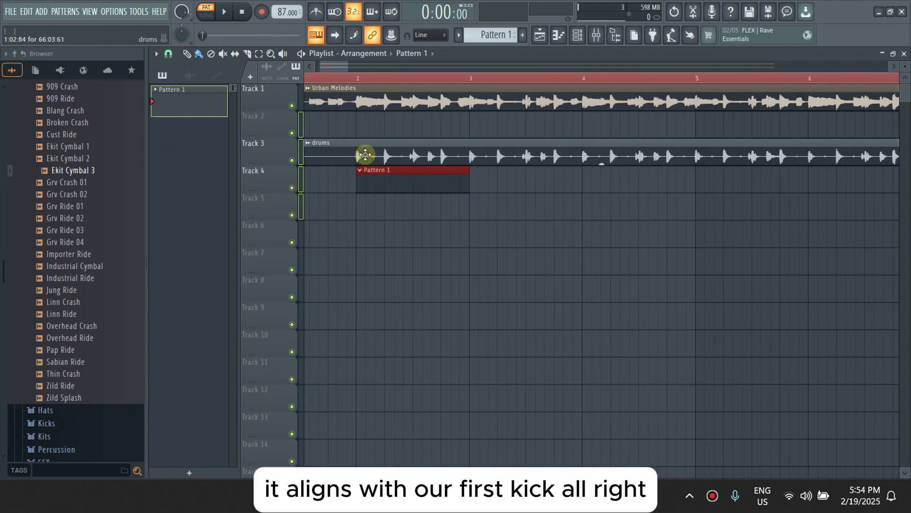
scroll(365, 154, "down", 8)
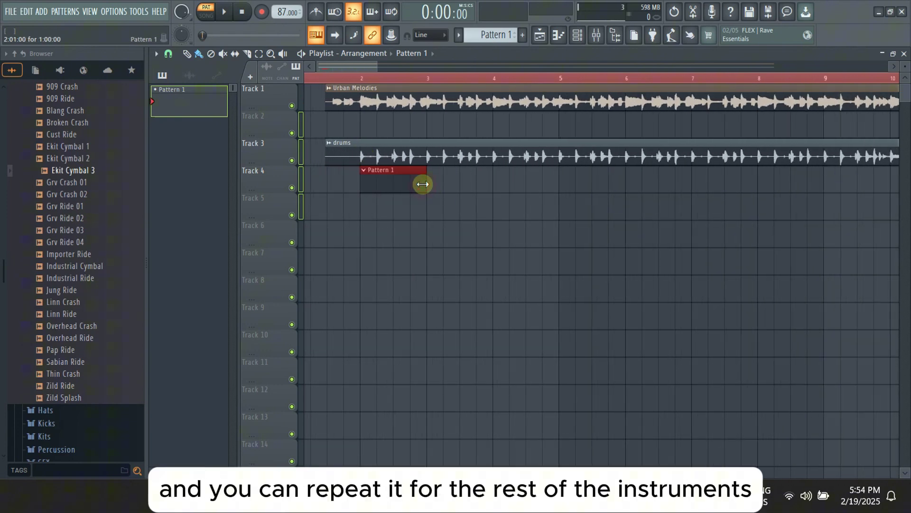
left_click_drag(423, 185, 548, 195)
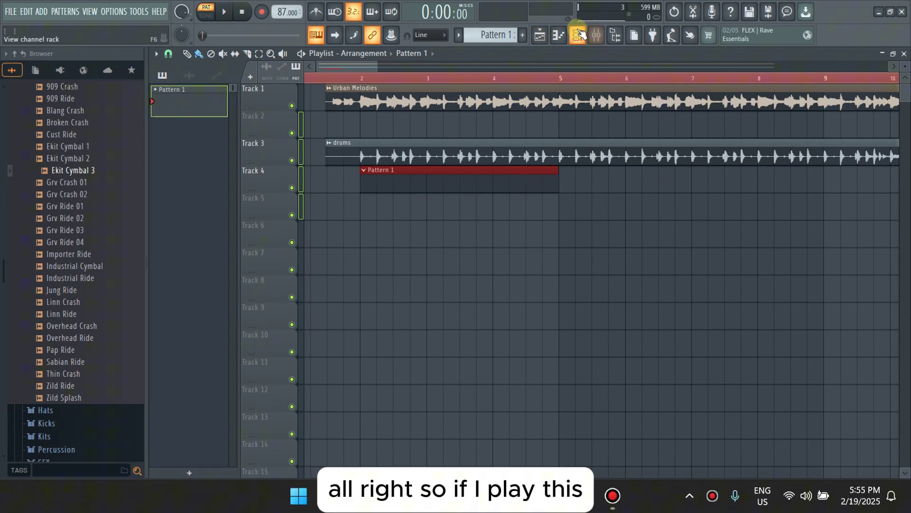
- Play the song from just before bar 2, stop it, and turn the master volume down
left_click(335, 80)
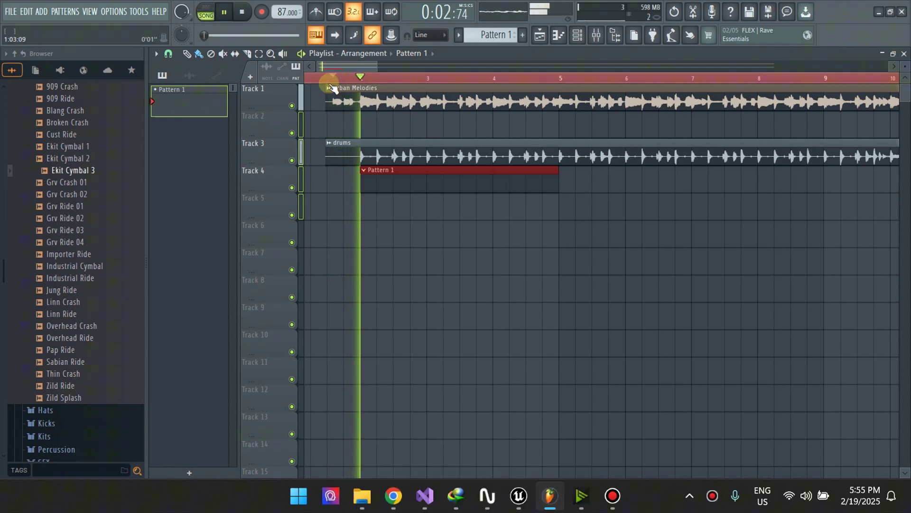
key("space")
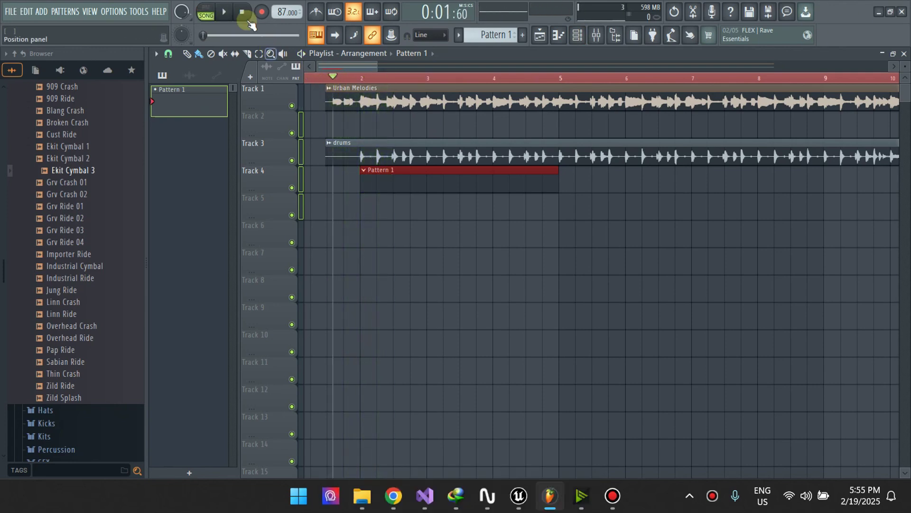
left_click_drag(184, 16, 184, 29)
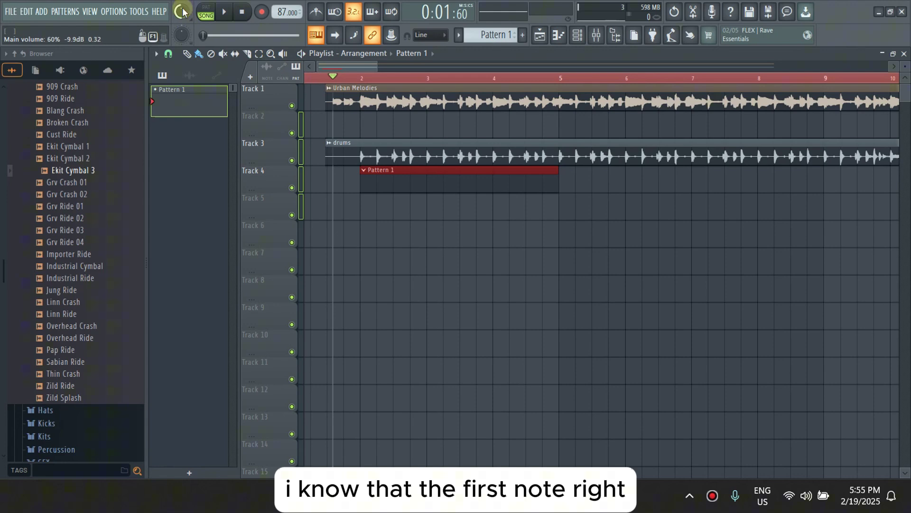
- Add three C5 kick notes in bar 1 of the 808 Kick piano roll and play them back
left_click(579, 40)
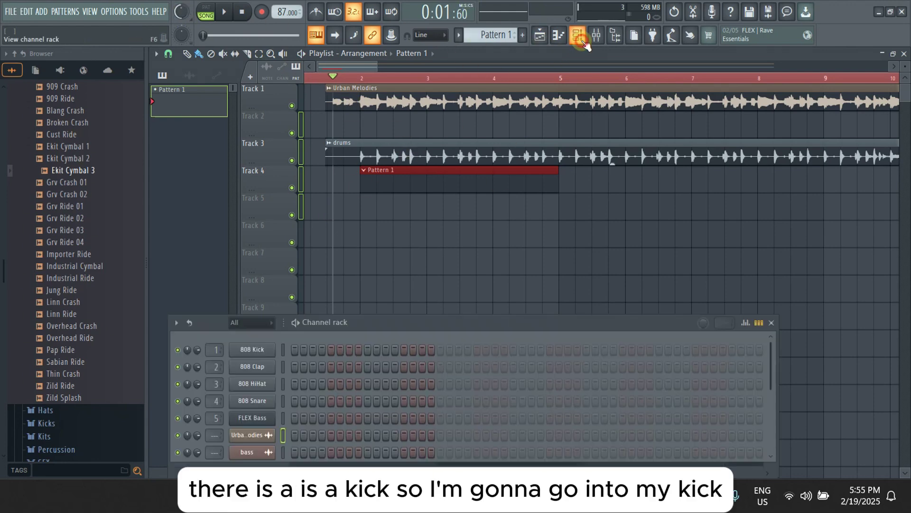
right_click(266, 349)
left_click(304, 306)
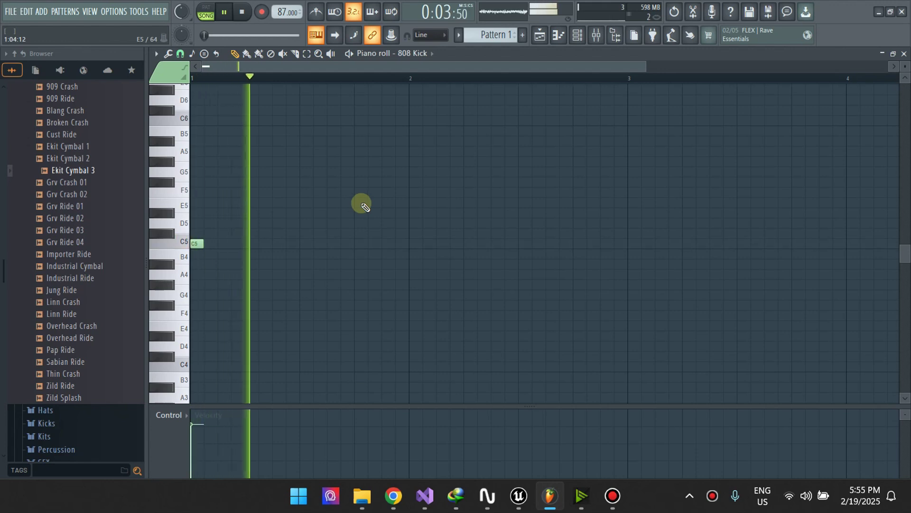
key("space")
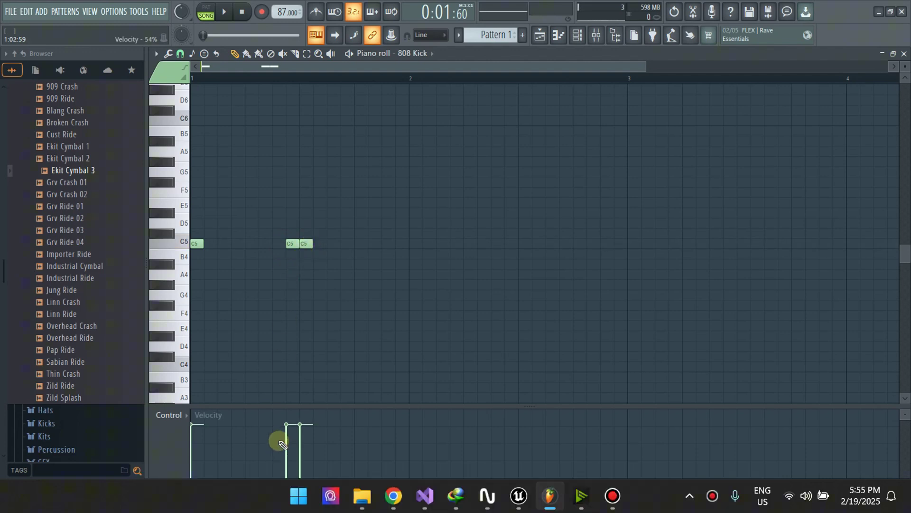
key("space")
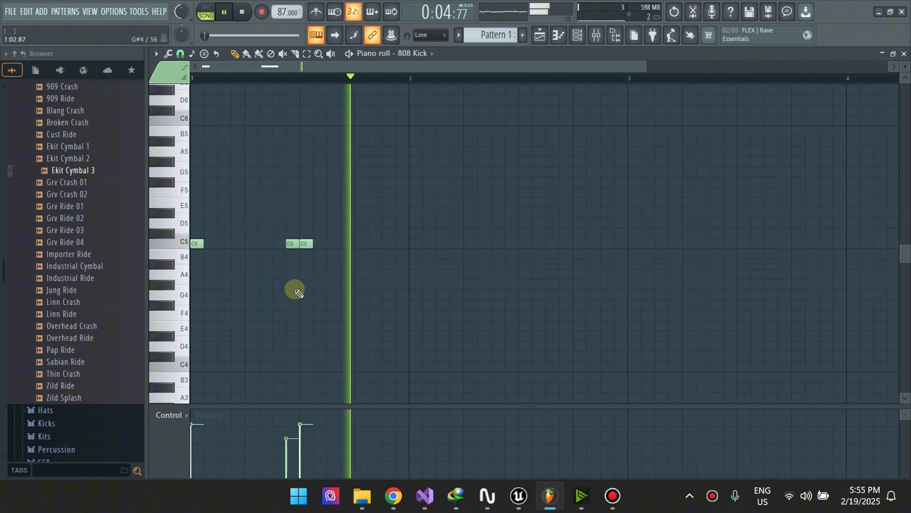
key("space")
- Mute the Urban Melodies track in the playlist and move the channel rack higher
left_click(578, 38)
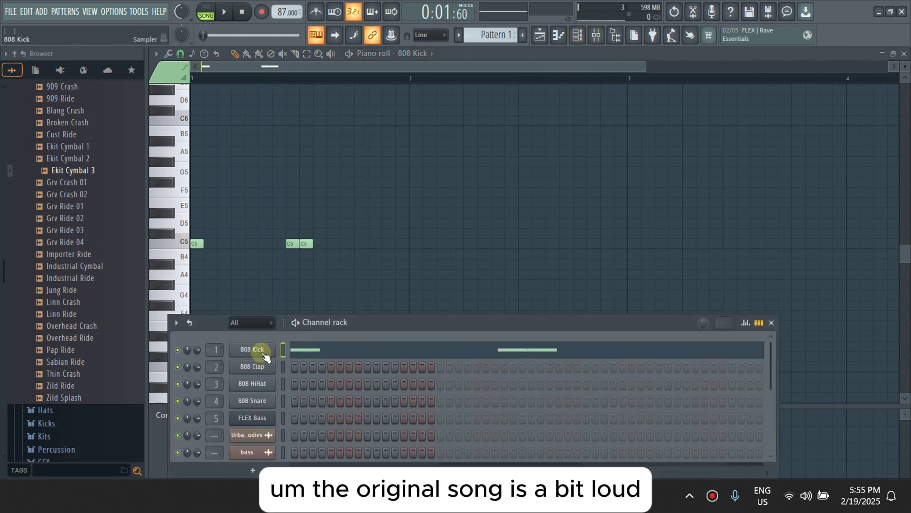
left_click(543, 36)
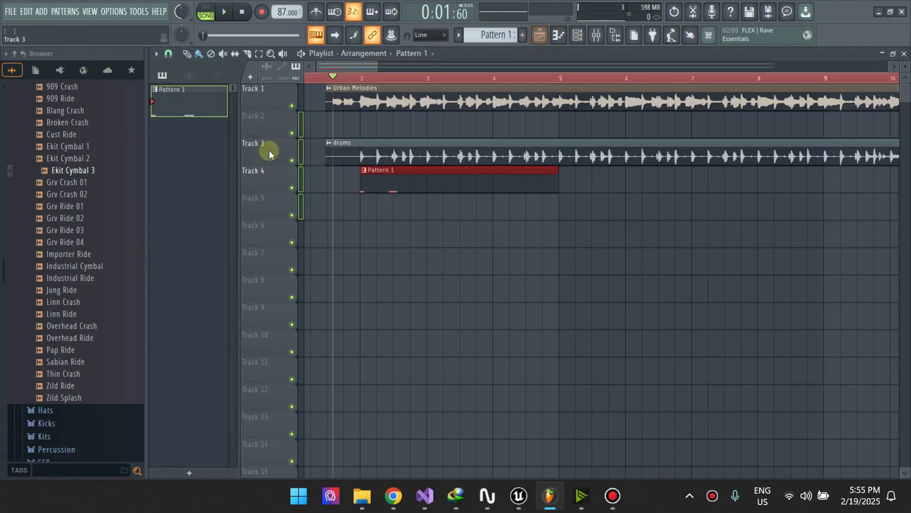
left_click(293, 108)
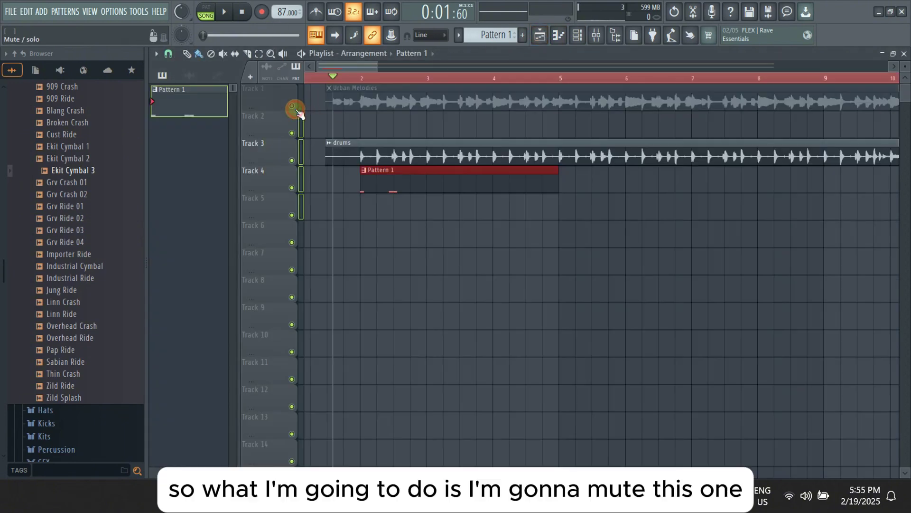
left_click(578, 36)
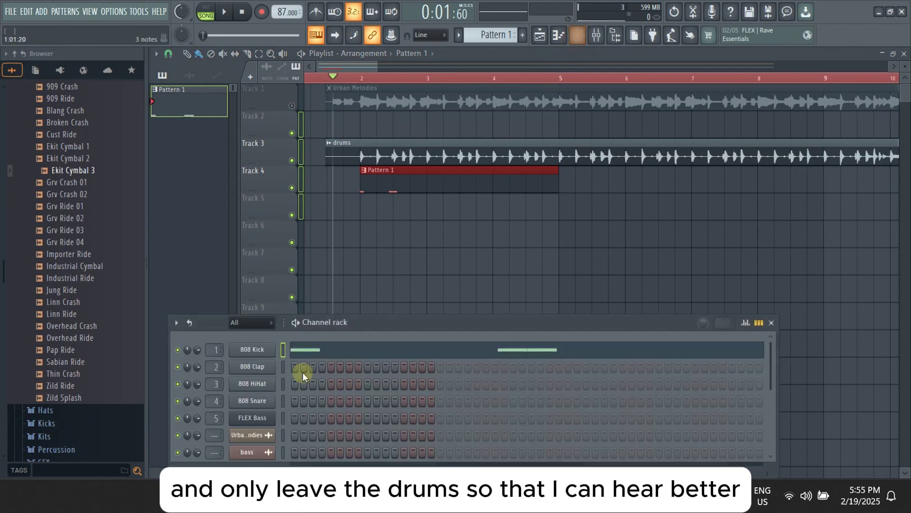
left_click_drag(402, 339, 422, 251)
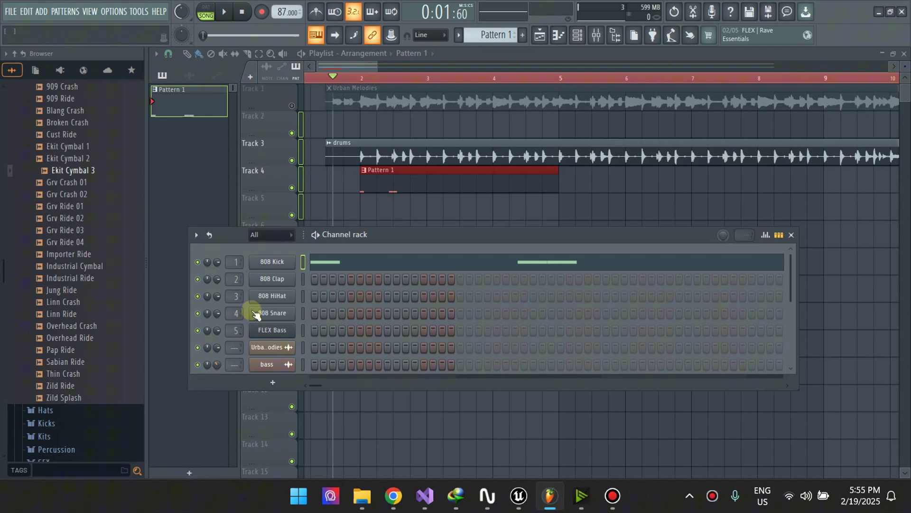
- Lower the drums channel volume to 37% (-16.9 dB) and play the arrangement with only drums audible
left_click(408, 149)
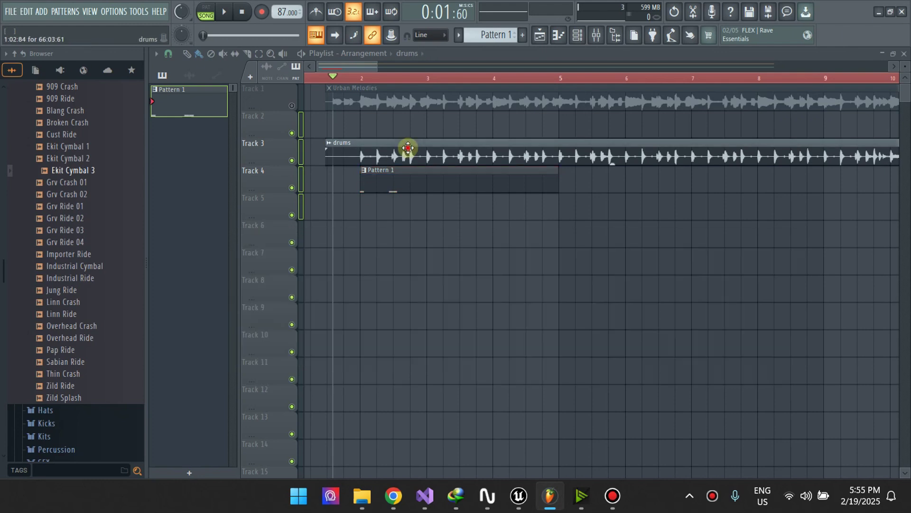
left_click(579, 35)
scroll(272, 301, "down", 3)
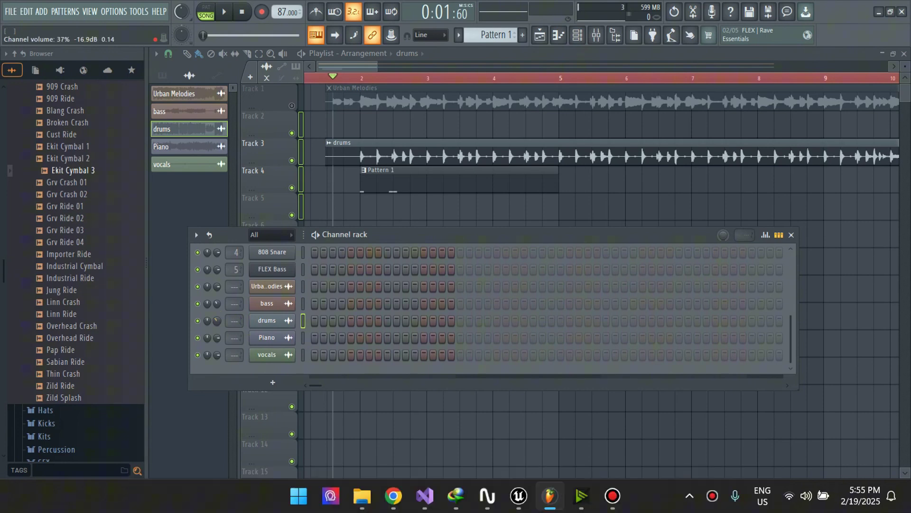
left_click(360, 64)
key("space")
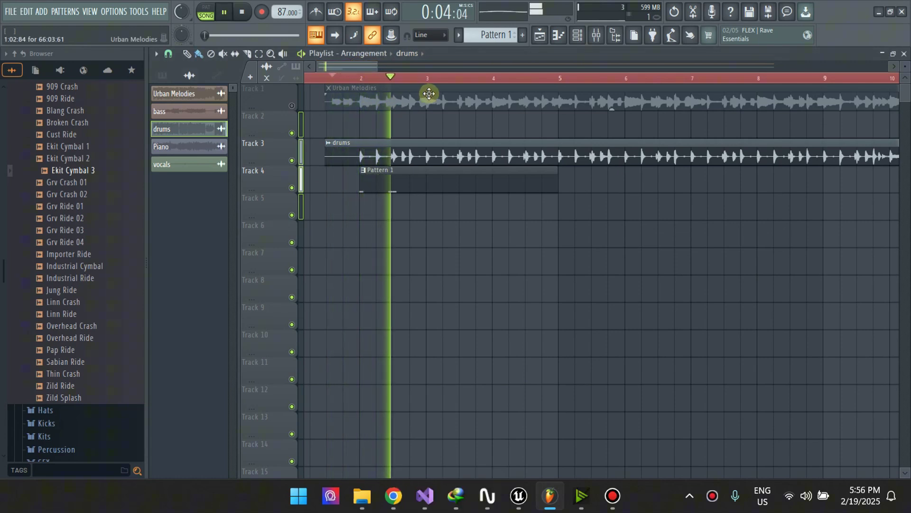
key("space")
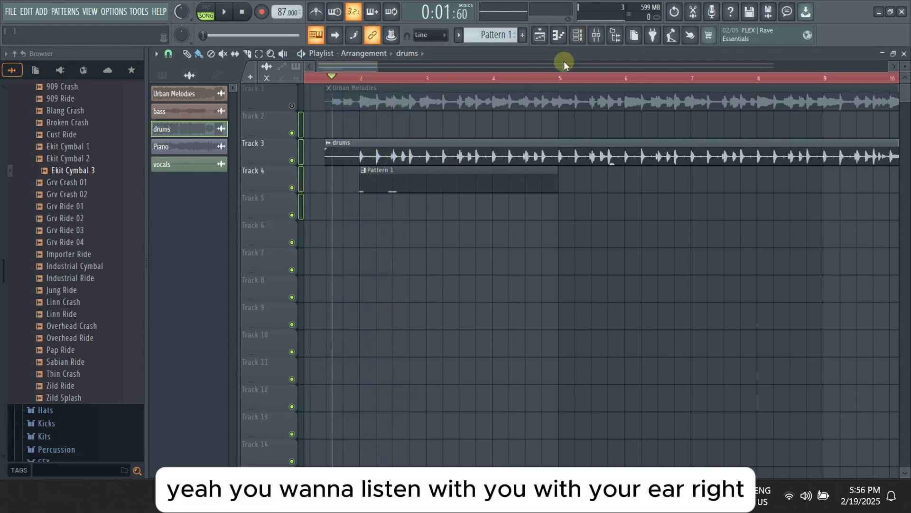
left_click(577, 34)
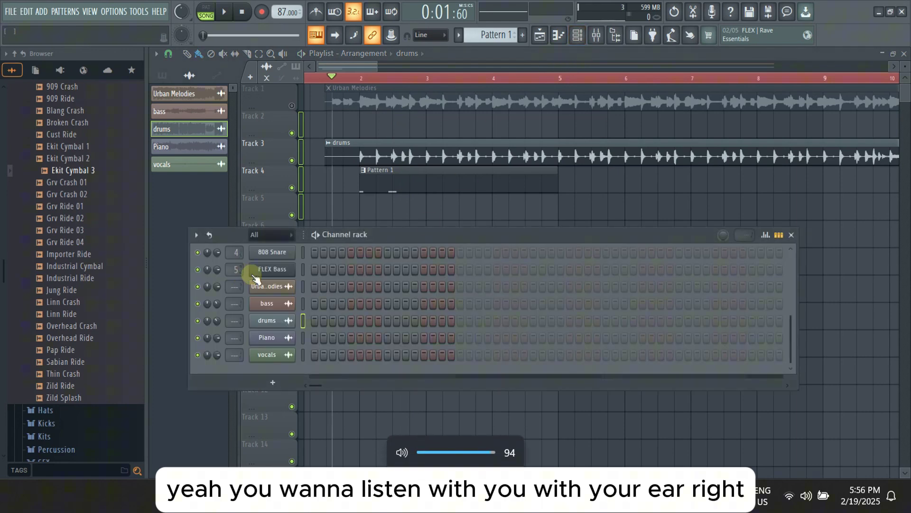
- Open the 808 Kick piano roll, deselect its notes, raise the volume and play the three C5 kicks
scroll(260, 281, "up", 4)
left_click(356, 259)
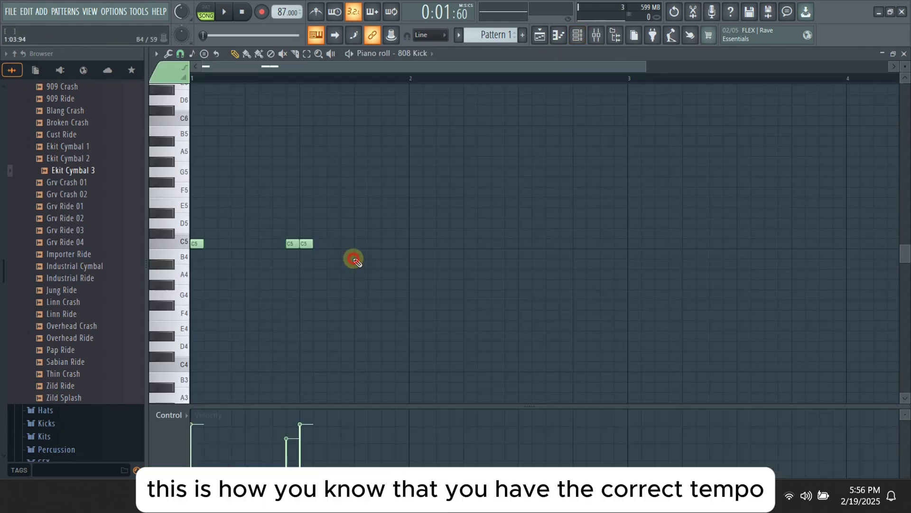
left_click(303, 232)
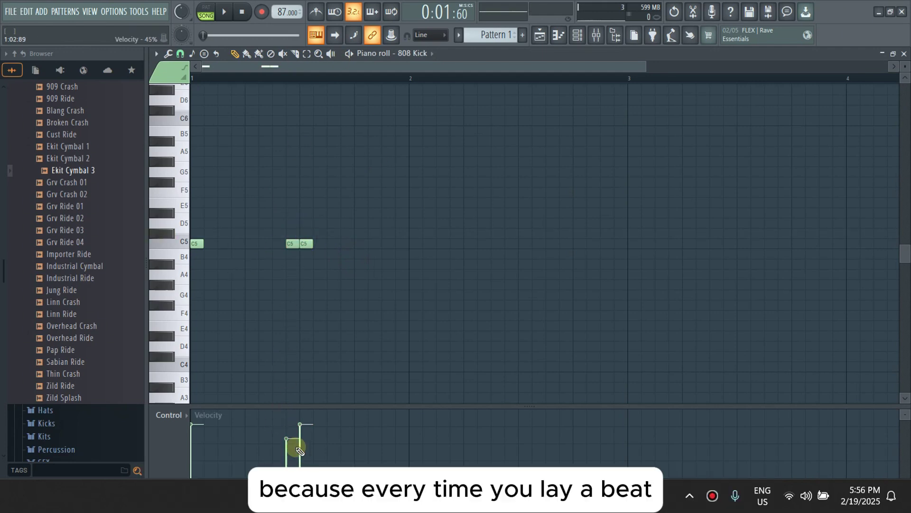
key("XF86AudioRaiseVolume")
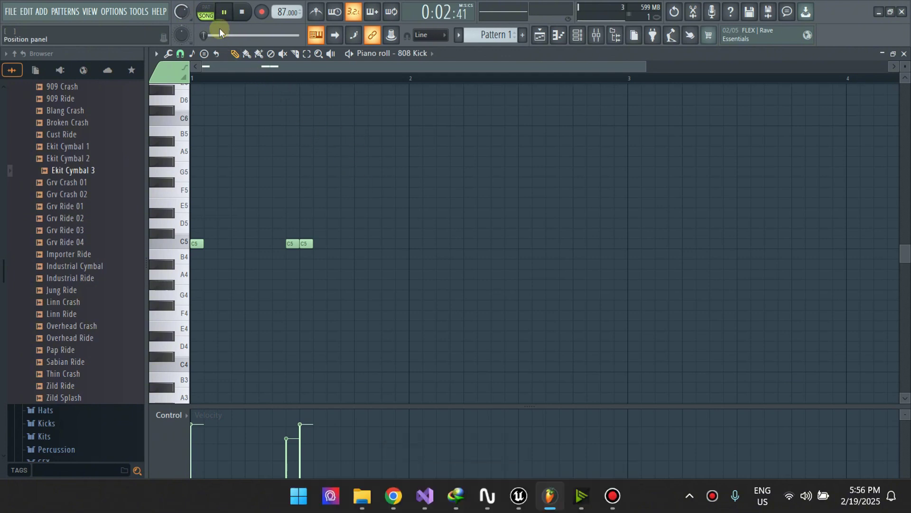
key("space")
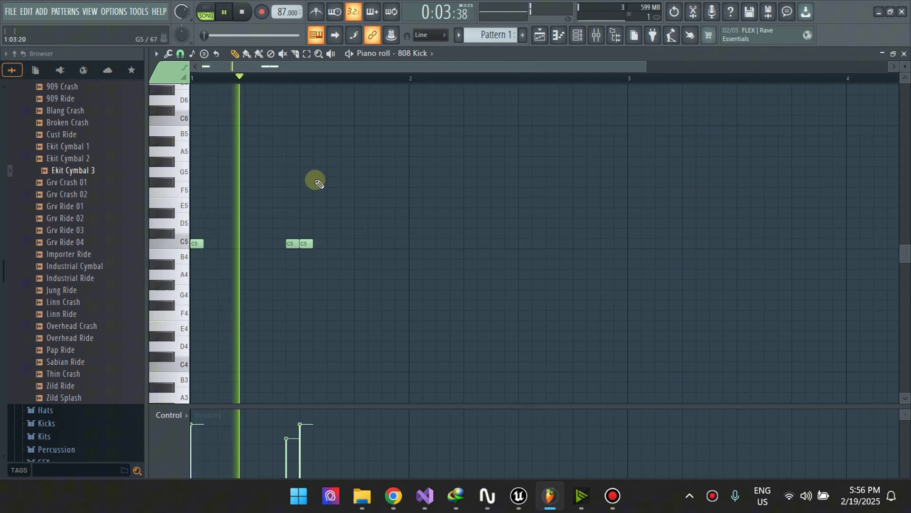
- Stop playback and select the three C5 kick notes in the piano roll
key("space")
left_click(568, 31)
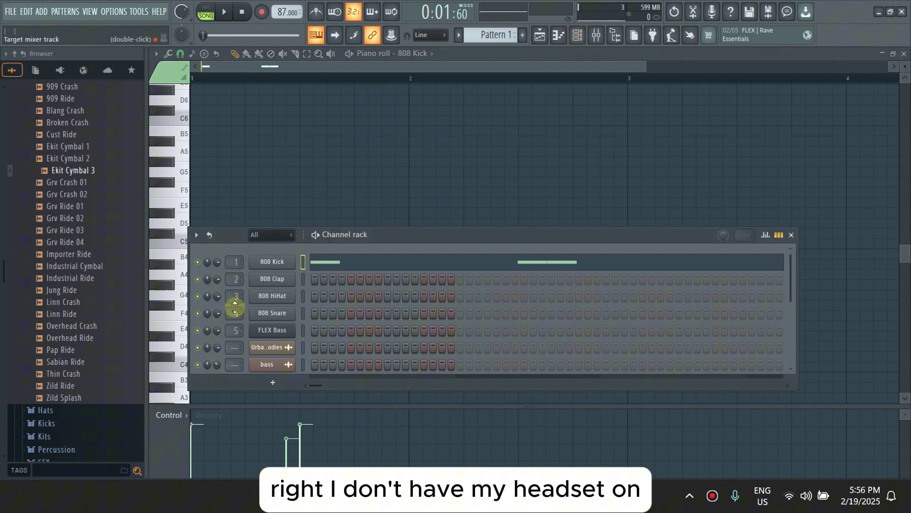
scroll(302, 299, "down", 2)
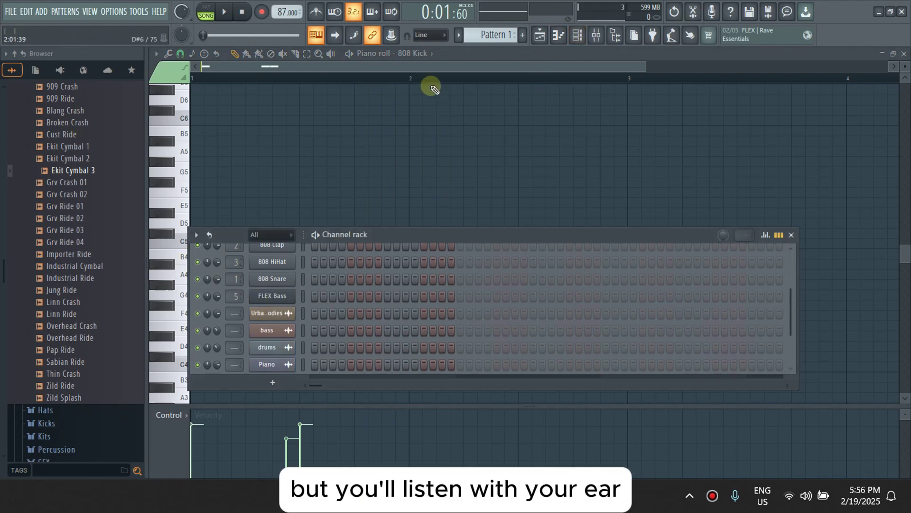
key("F6")
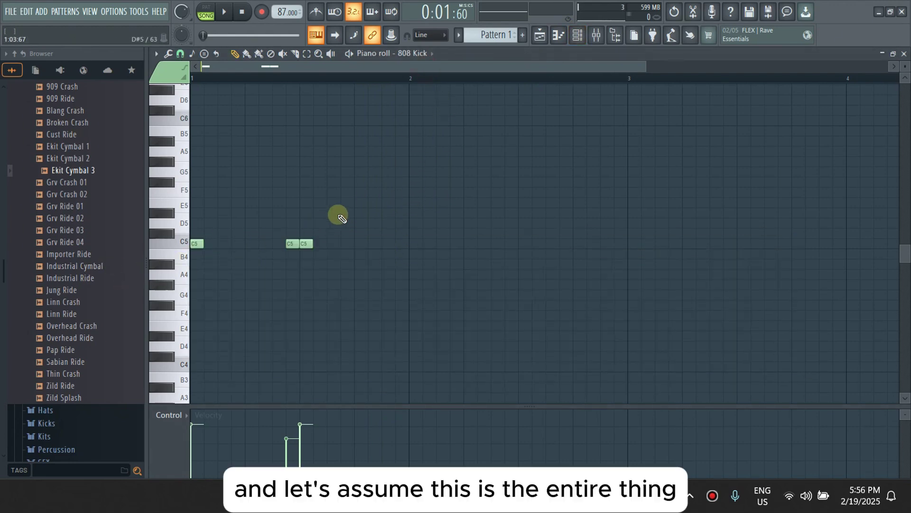
left_click_drag(338, 214, 191, 268)
- Duplicate the three-kick figure so it repeats in bars 2, 3 and 4, back in the playlist
left_click_drag(290, 243, 512, 248, "shift")
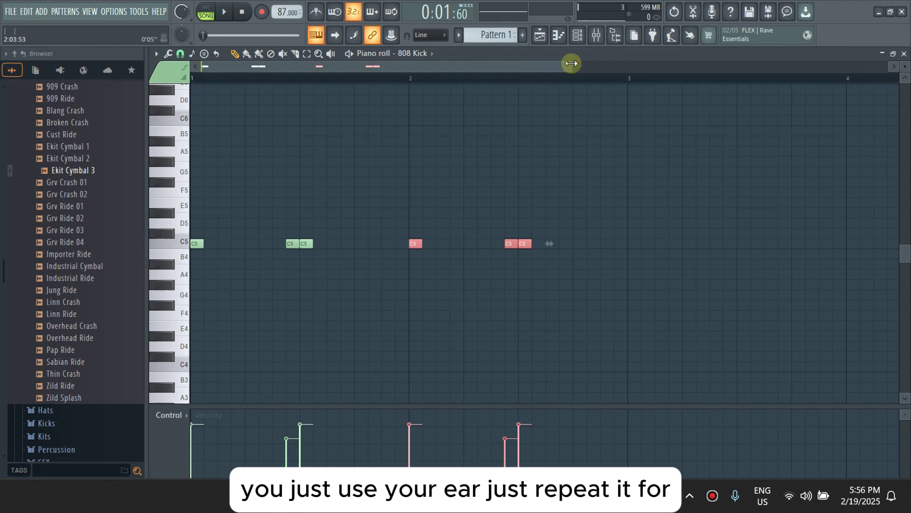
left_click_drag(573, 66, 885, 78)
key("ctrl+v")
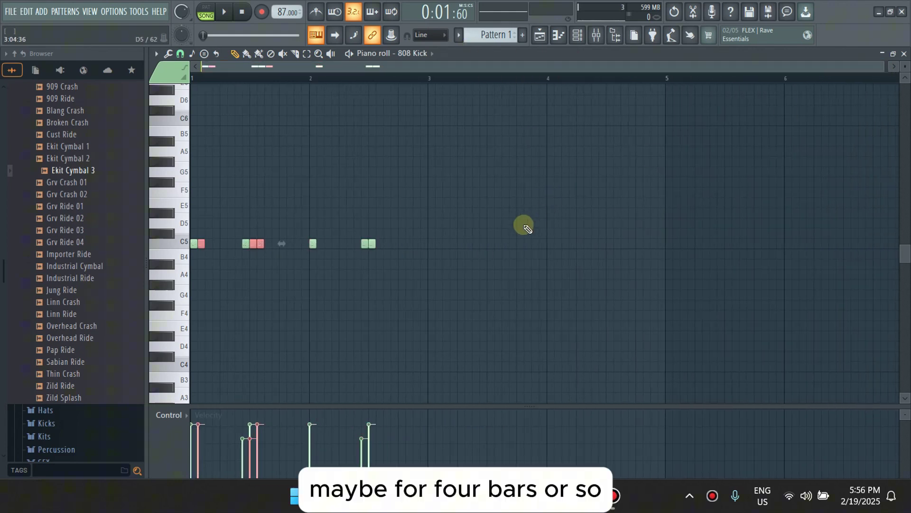
left_click_drag(257, 246, 486, 248)
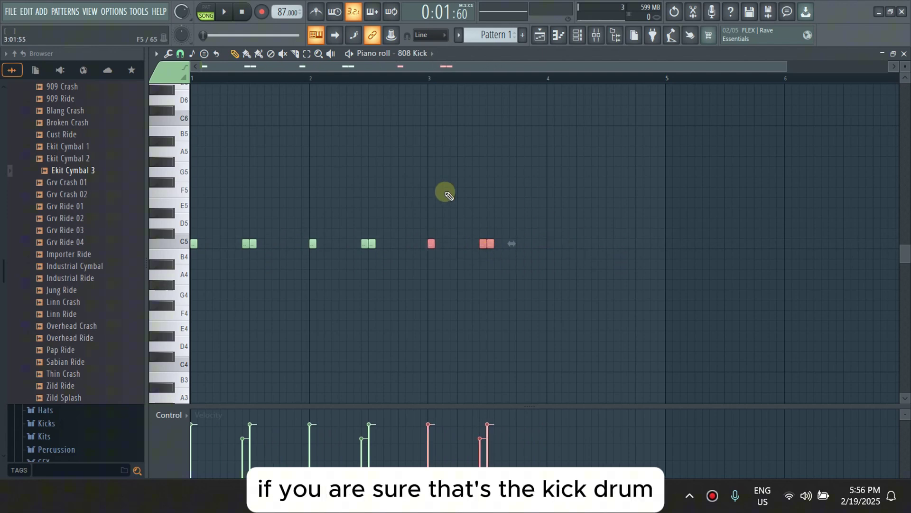
key("ctrl+v")
mouse_move(252, 244)
left_mouse_down()
mouse_move(610, 247)
mouse_move(605, 238)
left_mouse_up()
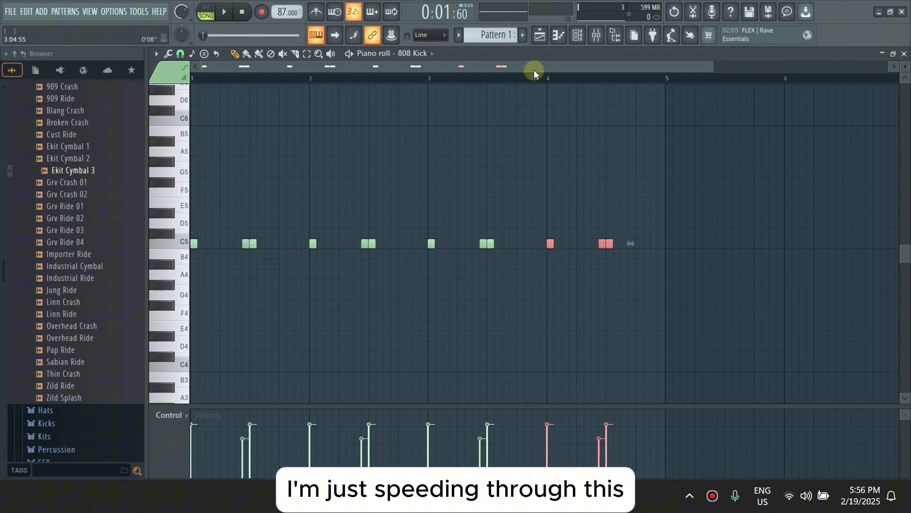
left_click(539, 35)
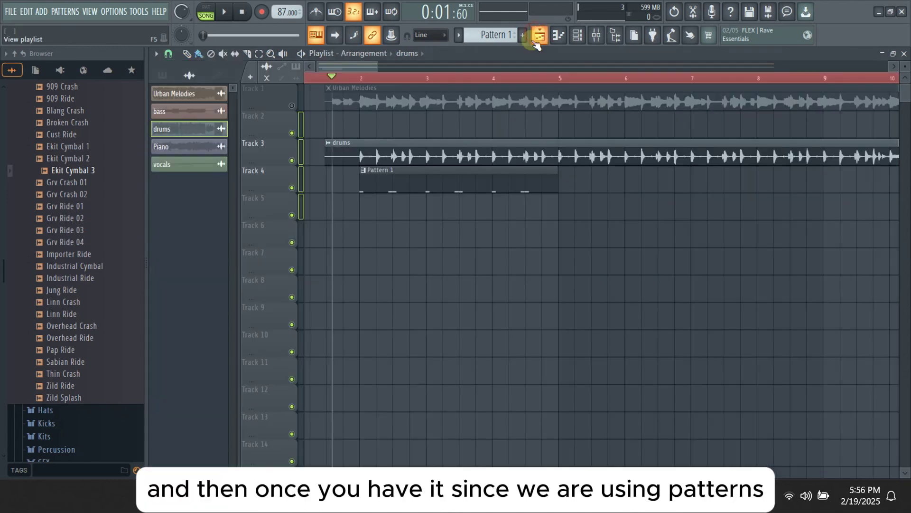
- Place a Pattern 1 copy on Track 4, then delete the misplaced clip
left_click(463, 181)
left_click_drag(377, 68, 578, 90)
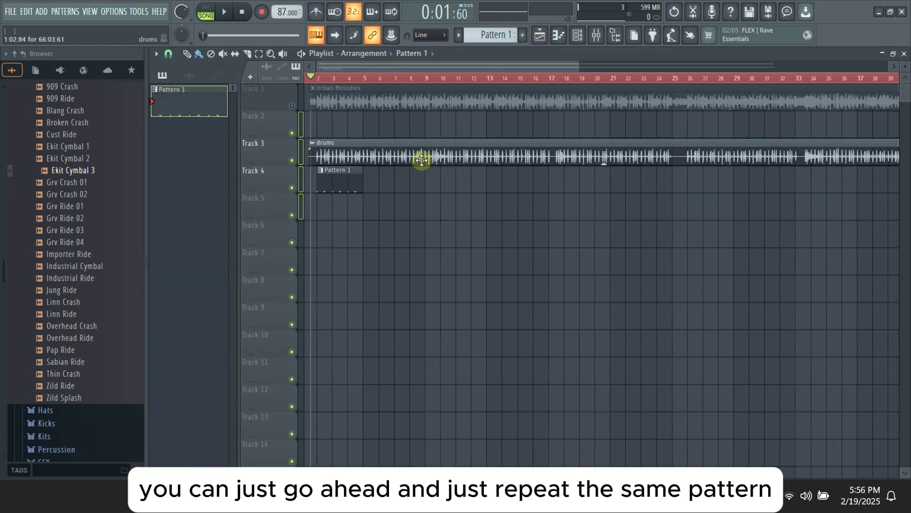
left_click(371, 184)
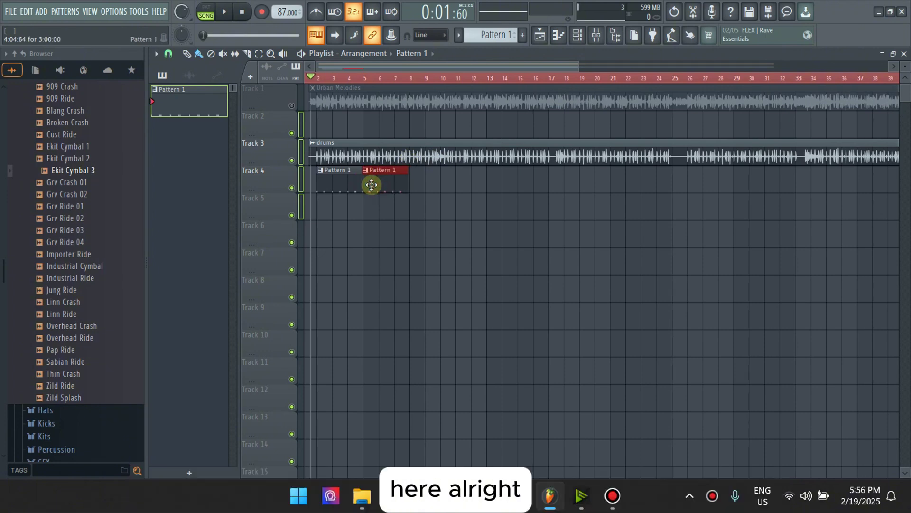
right_click(375, 184)
scroll(366, 174, "up", 5)
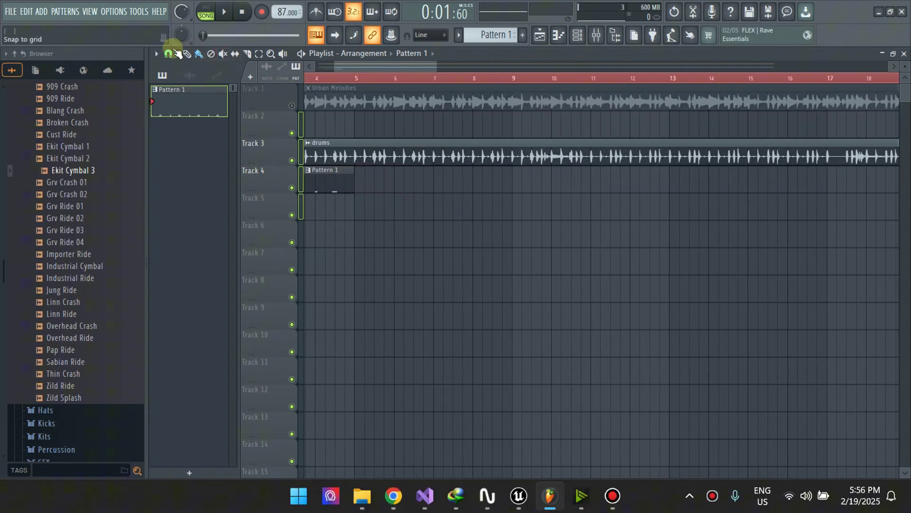
- Set snap to 1/2 beat and paint 3-bar Pattern 1 clips at bars 5 and 8
left_click(168, 53)
left_click(185, 193)
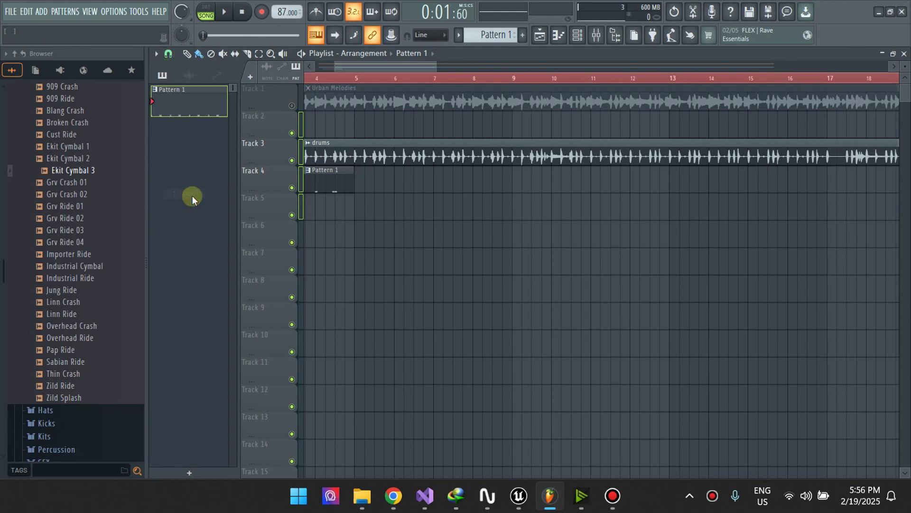
left_click(169, 54)
left_click(186, 203)
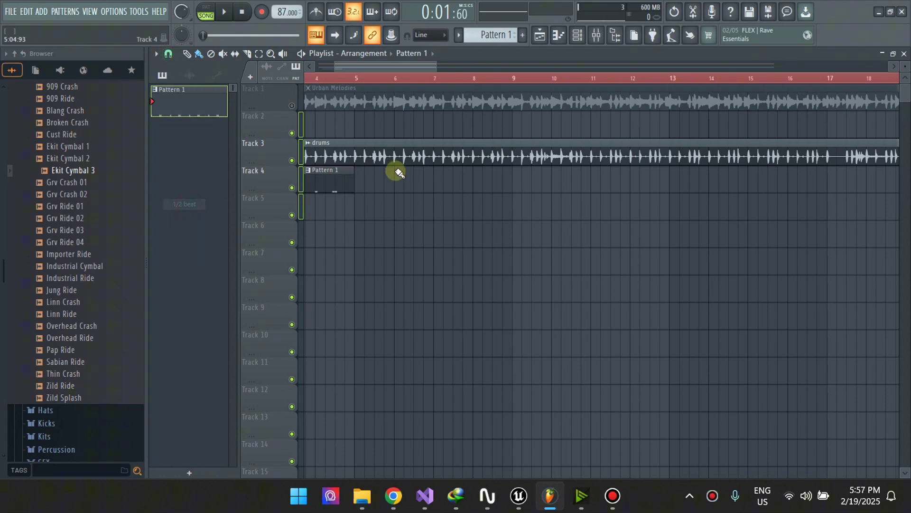
left_click(363, 180)
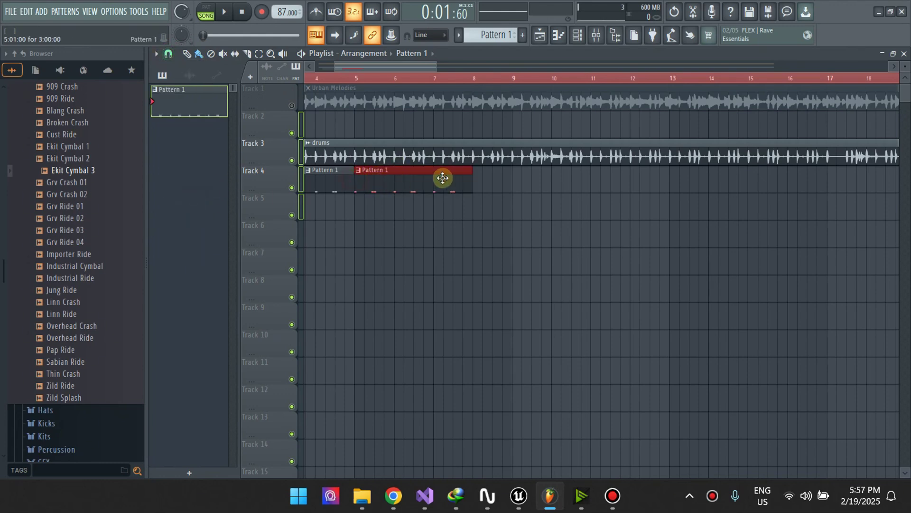
left_click(480, 186)
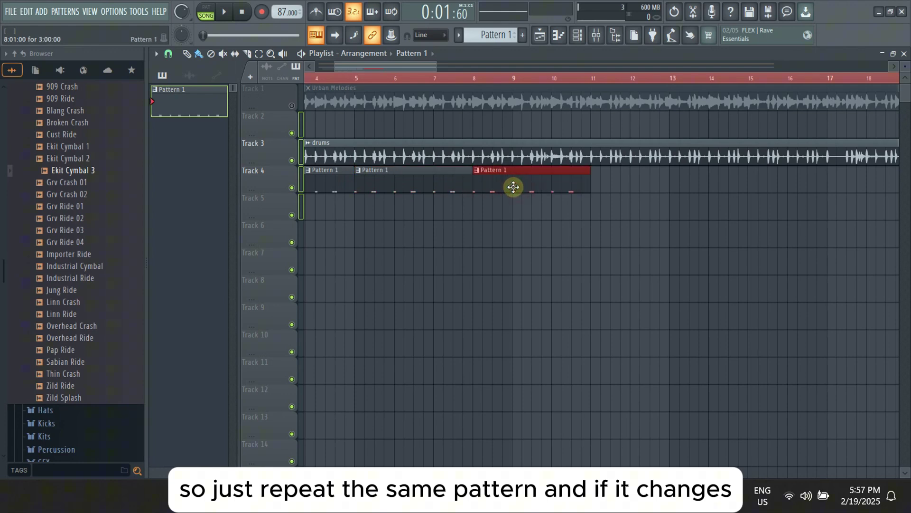
- Make the middle clip unique as Pattern 2, move it to Track 5, and open its piano roll
right_click(353, 170)
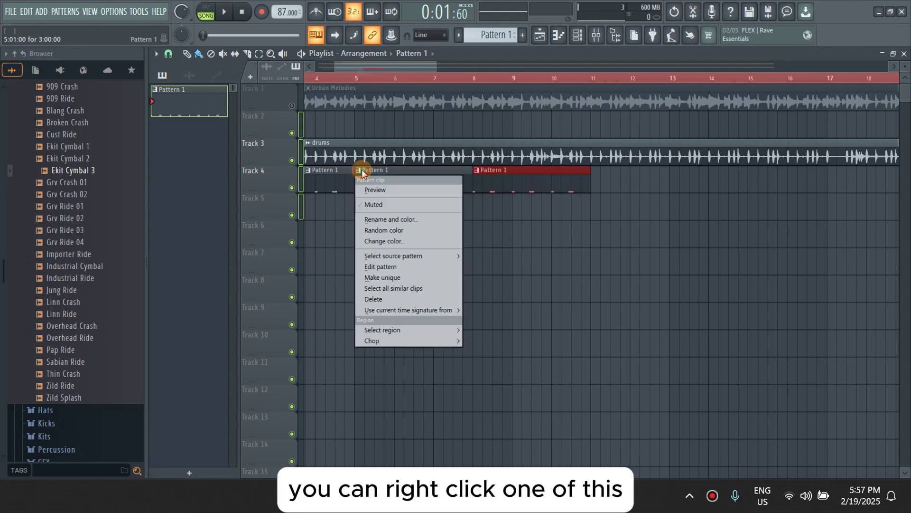
left_click(423, 277)
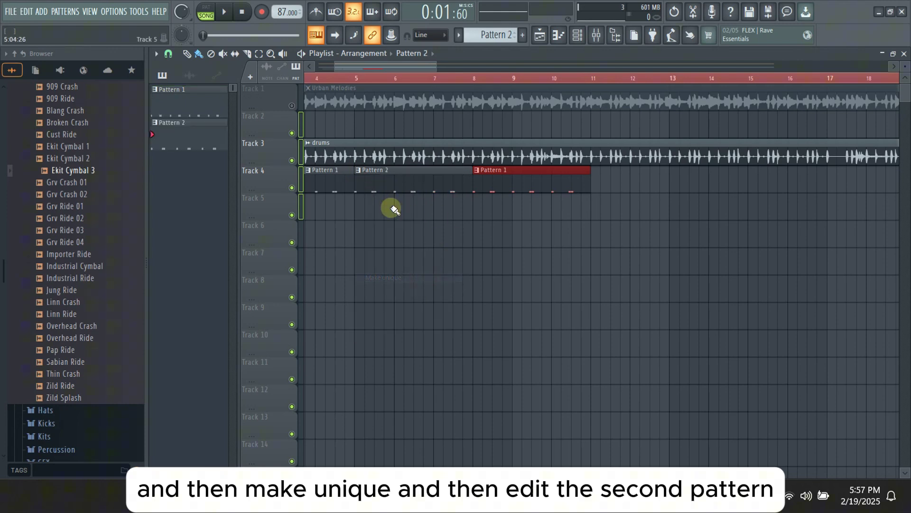
left_click_drag(427, 176, 428, 207)
double_click(423, 206)
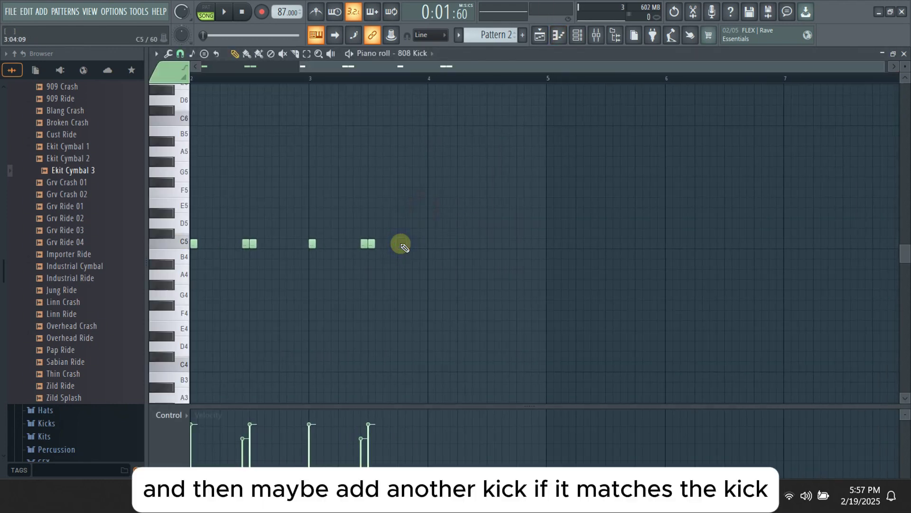
- View the channel rack, then return to the playlist zoomed out to the whole song timeline
left_click(578, 36)
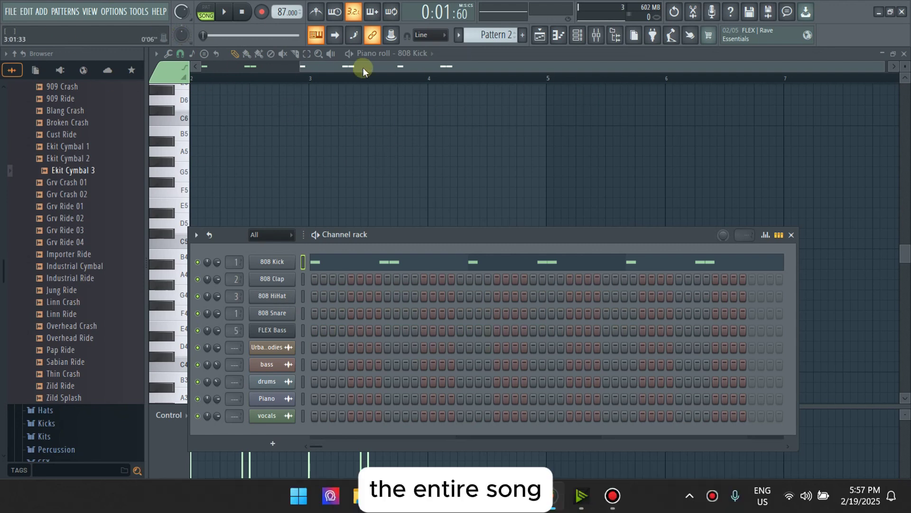
left_click(541, 36)
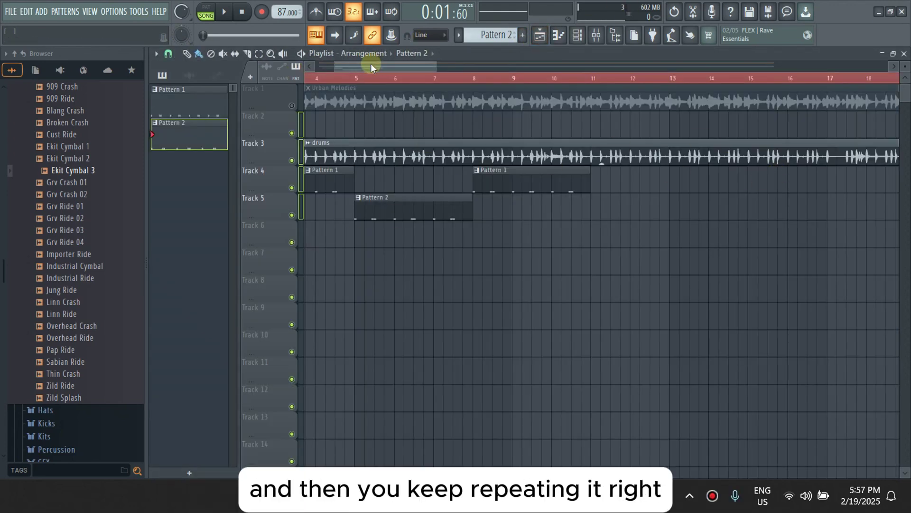
scroll(415, 64, "down", 5)
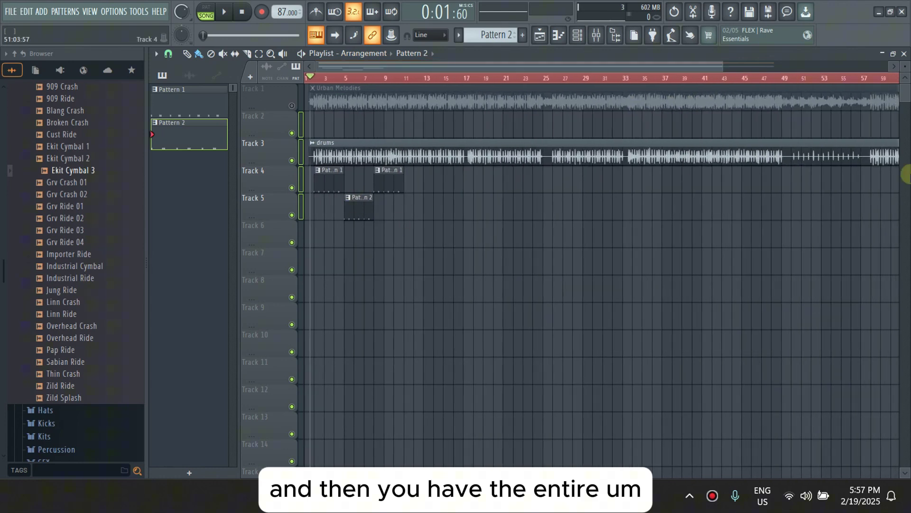
left_click_drag(723, 66, 813, 66)
left_click(9, 13)
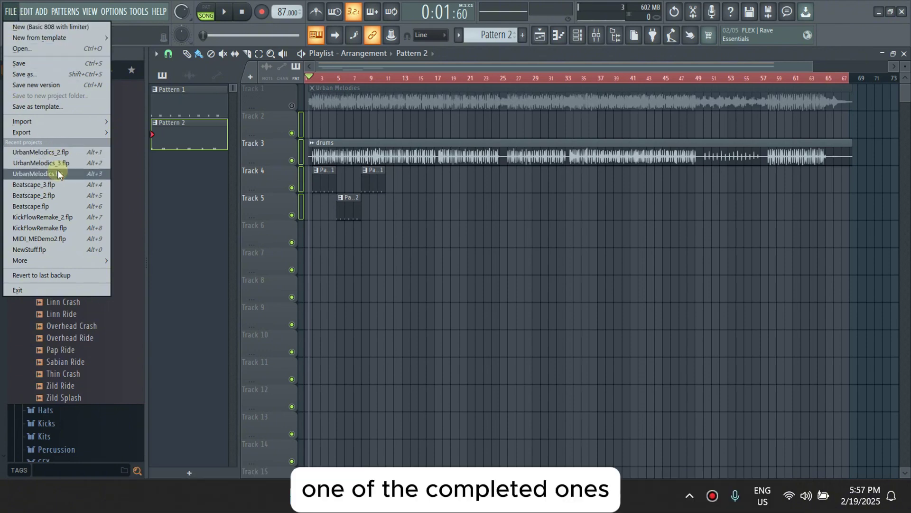
- Load Beatscape.flp without saving the untitled project, then open UrbanMelodics.flp from recent projects
left_click(48, 207)
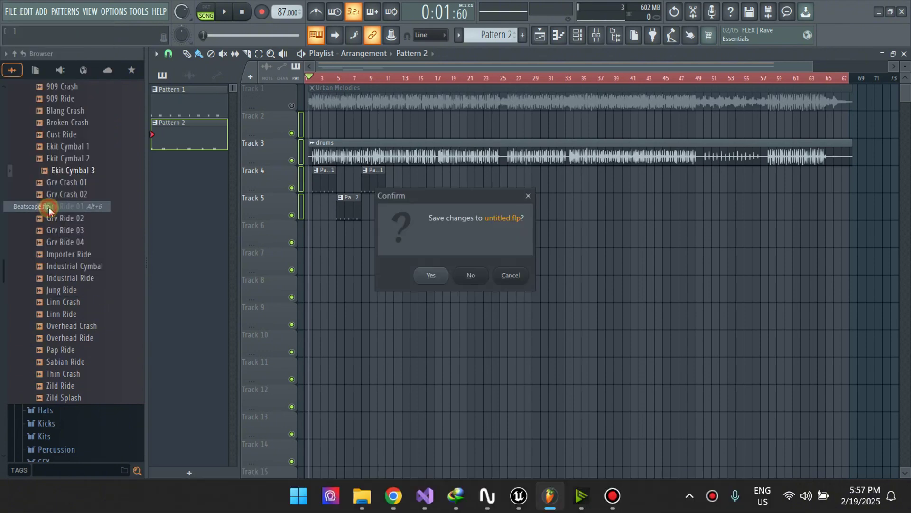
left_click(472, 275)
left_click(10, 11)
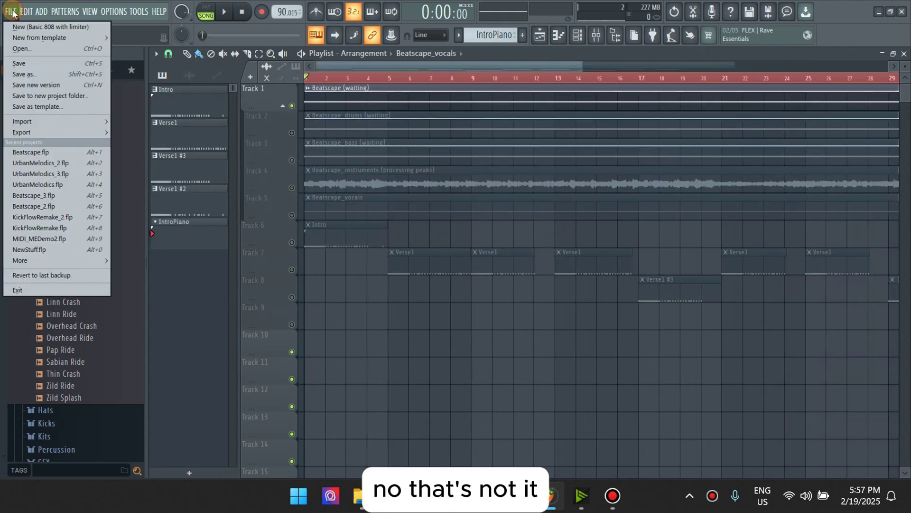
left_click(58, 184)
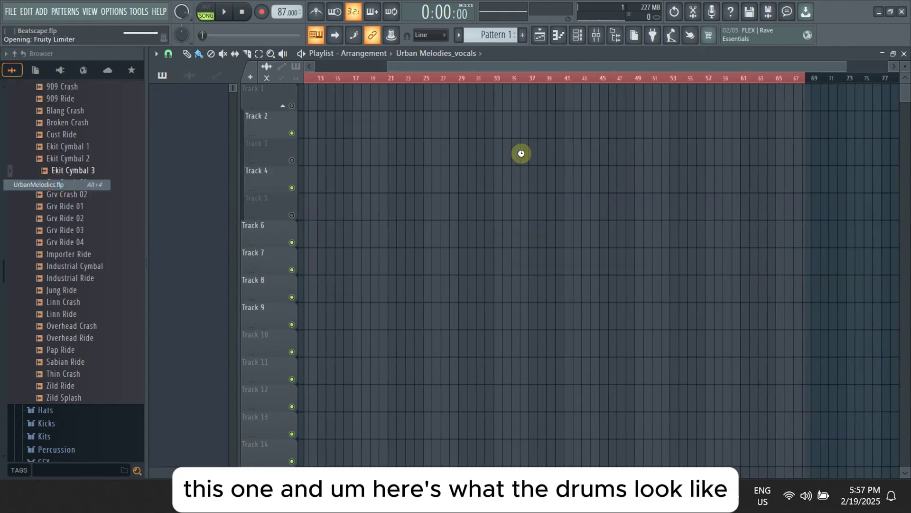
- Close the cymbal sampler, select Pattern 1, and position its channel rack below the playlist clips
left_click(453, 63)
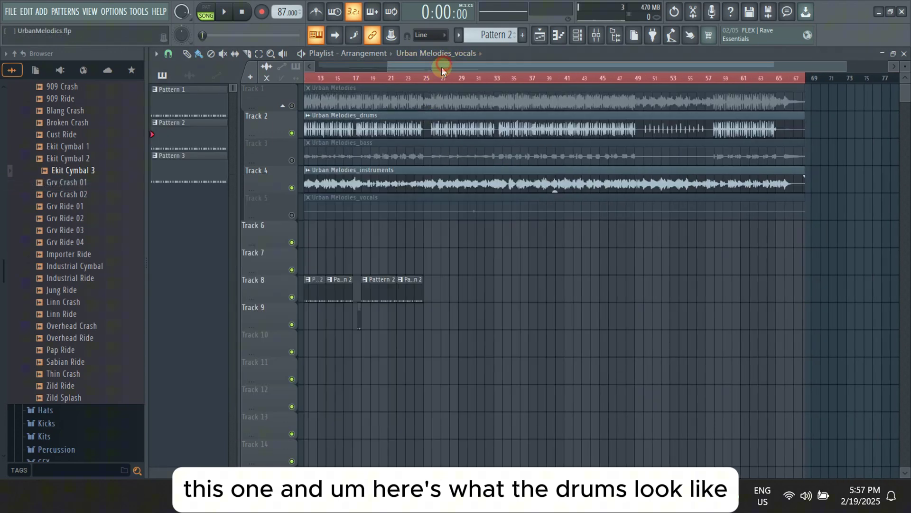
left_click(458, 34)
left_click(476, 49)
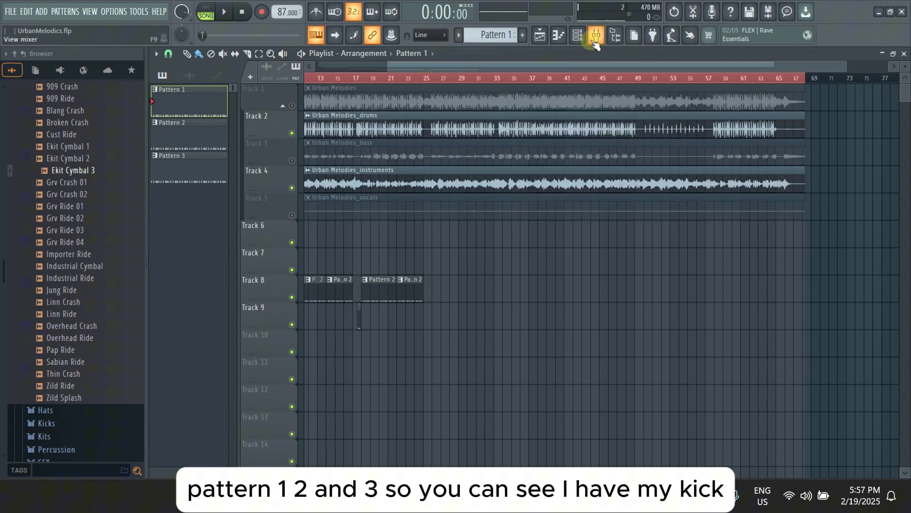
left_click(577, 34)
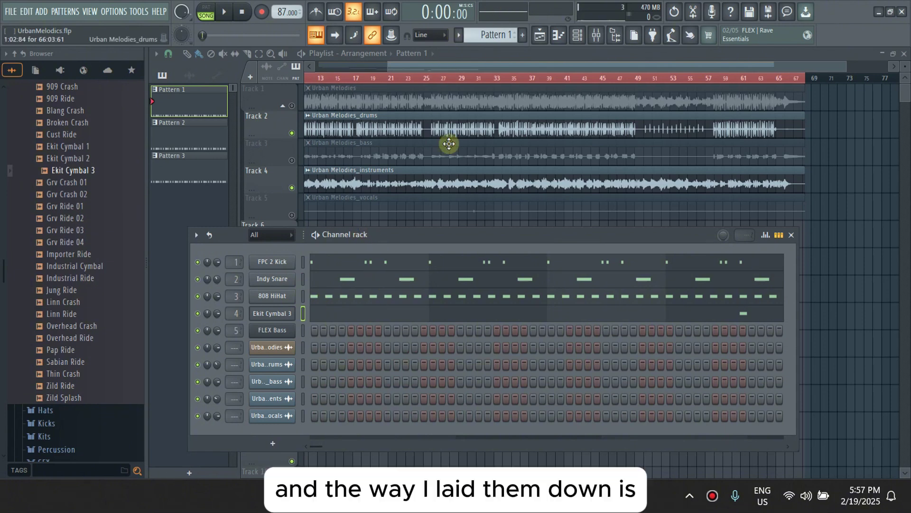
key("F6")
left_click_drag(430, 61, 317, 81)
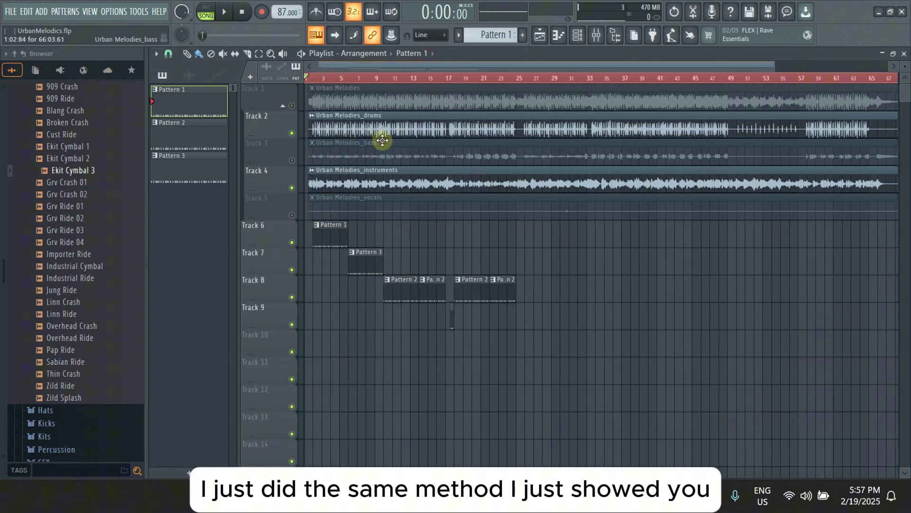
left_click(584, 38)
left_click_drag(434, 235, 415, 337)
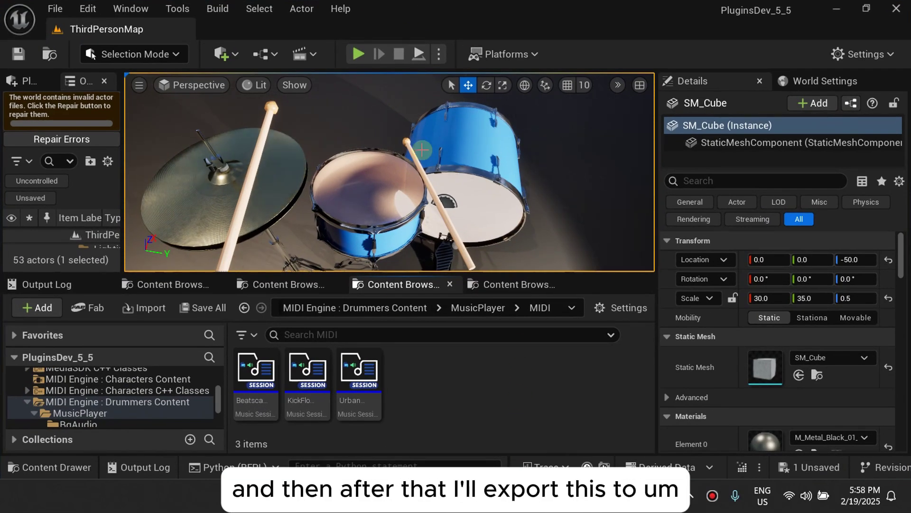
- Switch between the Riffusion page in Chrome and FL Studio, ending in the PluginsDev Unreal Editor
left_click(464, 383)
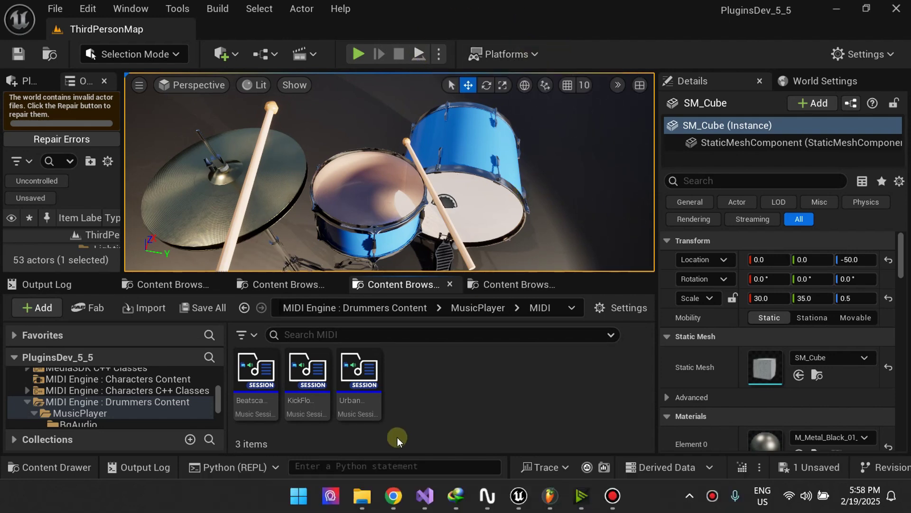
mouse_move(393, 501)
left_click(467, 398)
mouse_move(546, 501)
left_click(545, 408)
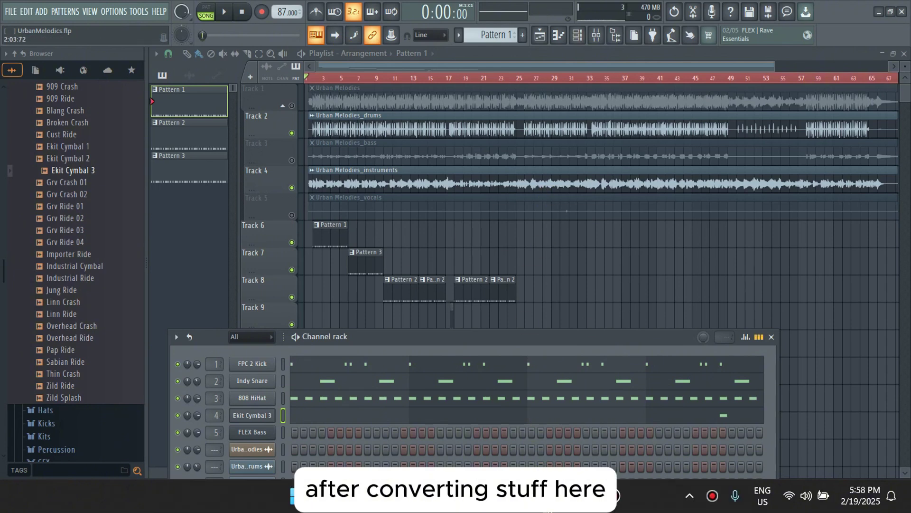
left_click(549, 510)
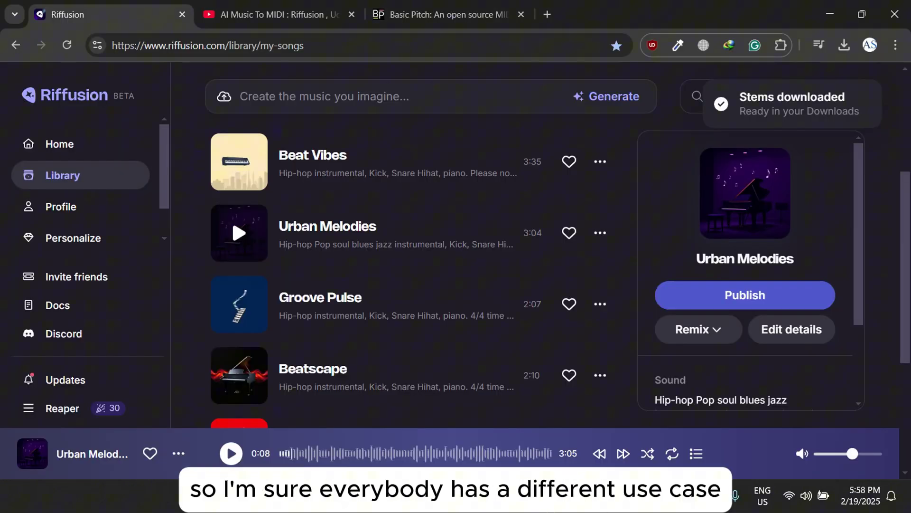
mouse_move(522, 502)
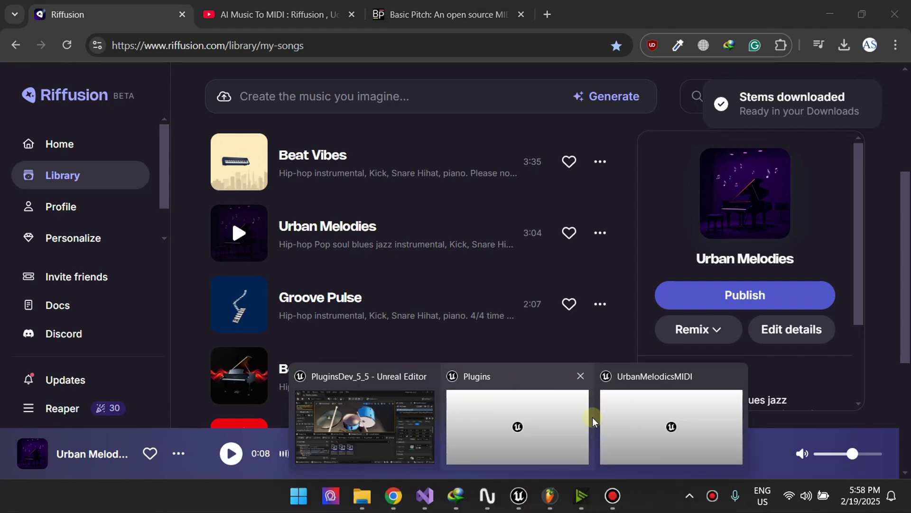
left_click(371, 413)
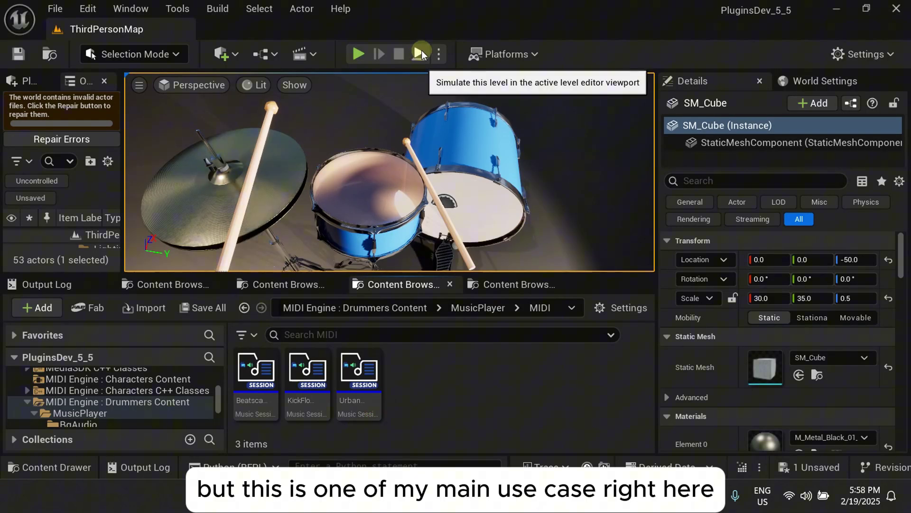